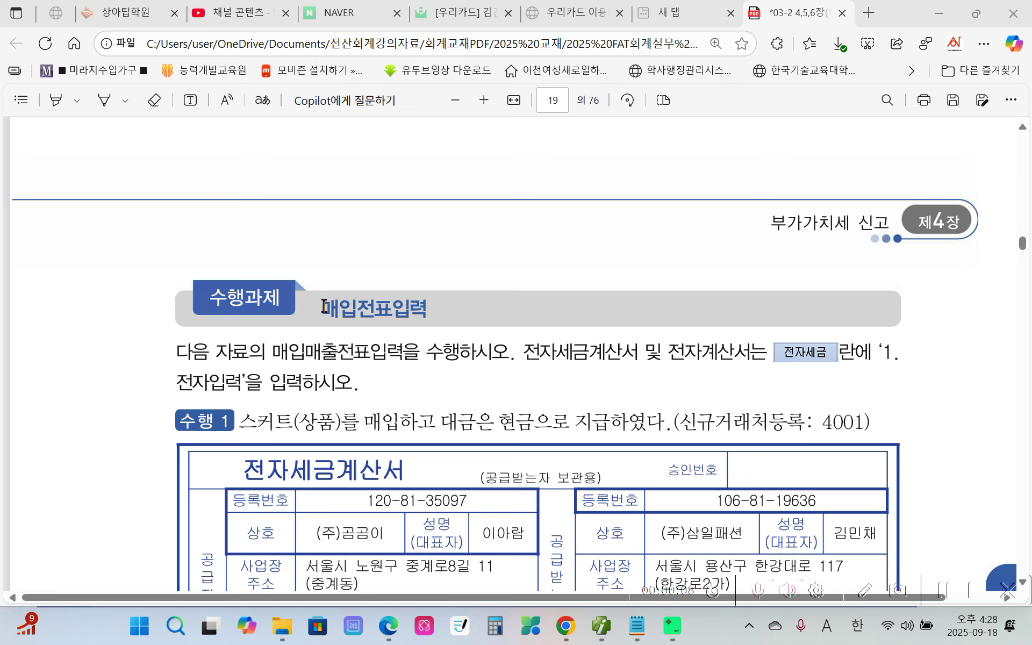
# Highlight the 매입전표입력 heading in yellow in the task PDF.
pyautogui.moveTo(323, 303); pyautogui.dragTo(433, 311)
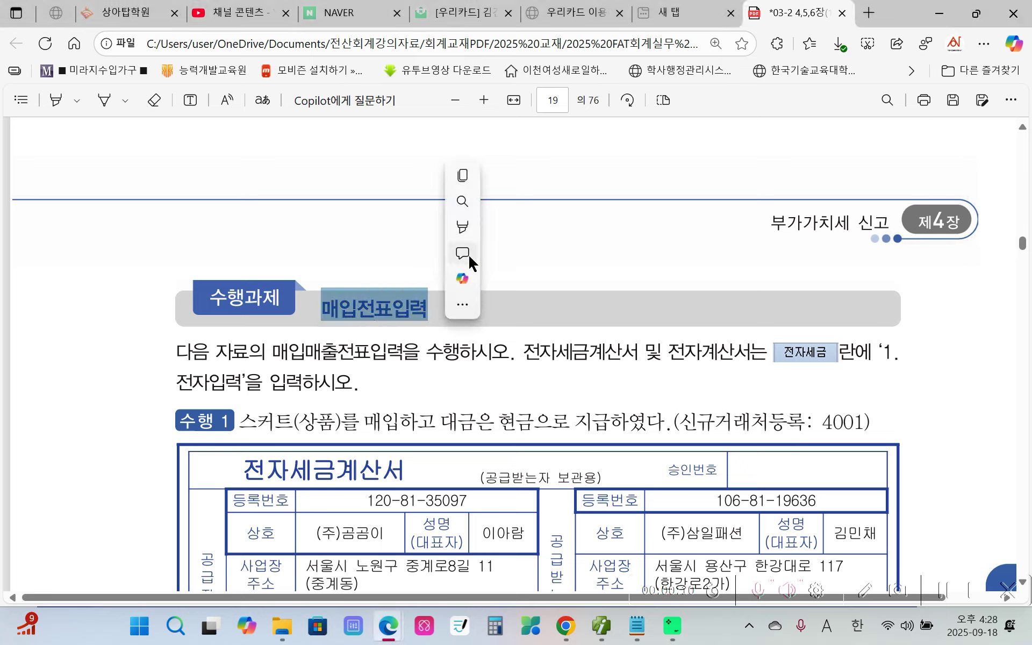
pyautogui.click(473, 228)
pyautogui.moveTo(516, 226)
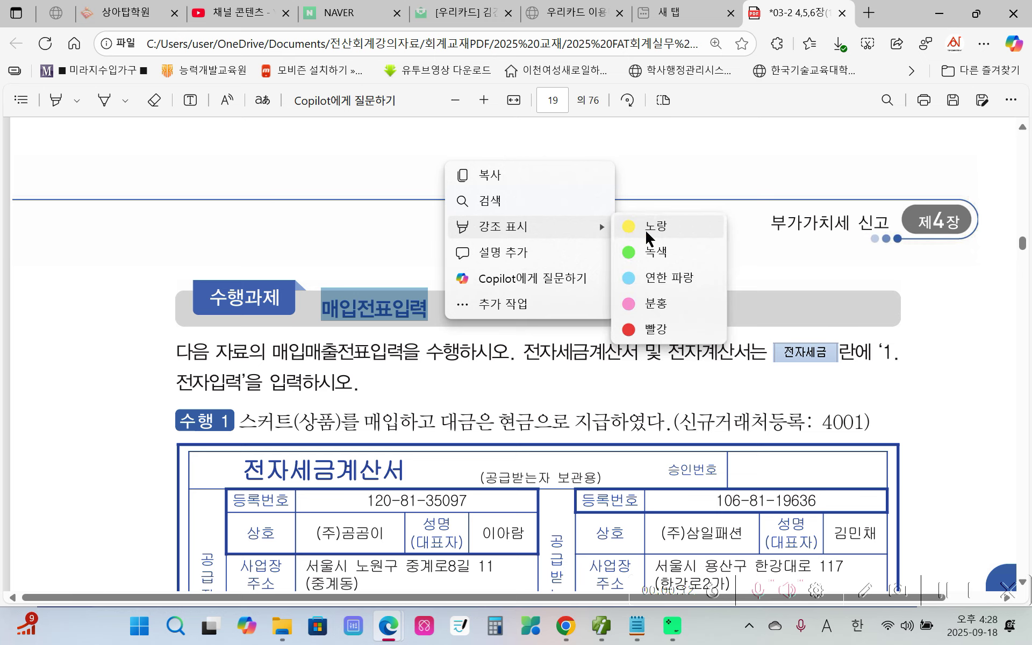
pyautogui.click(653, 224)
# Scroll down and highlight the words '1. 전자입력' in yellow.
pyautogui.scroll(-1, 450, 362)
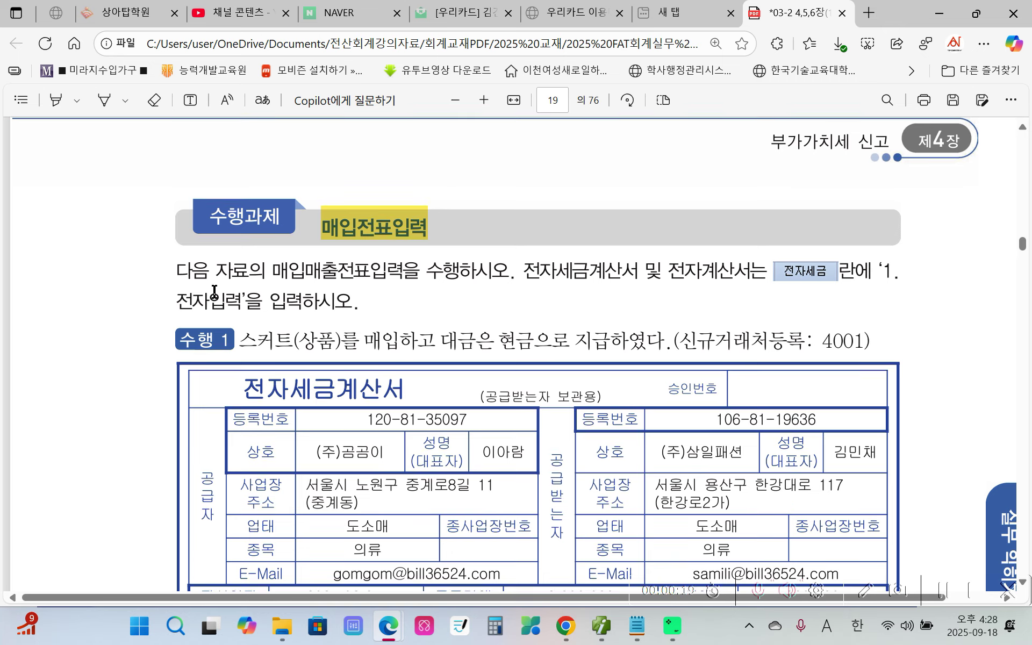
pyautogui.scroll(-1, 214, 290)
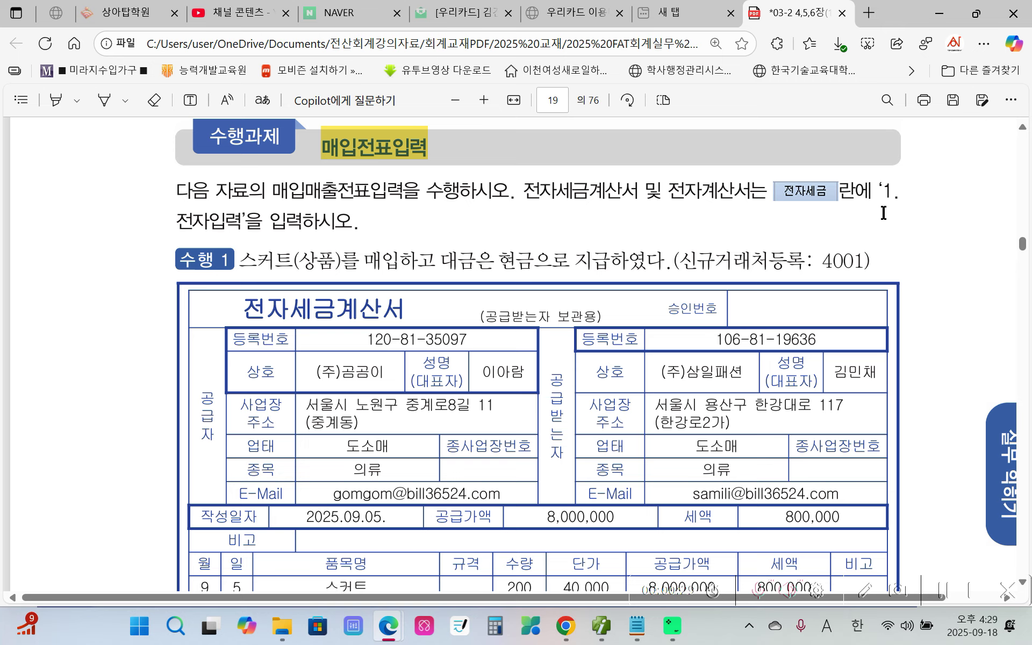
pyautogui.moveTo(882, 191); pyautogui.dragTo(243, 235)
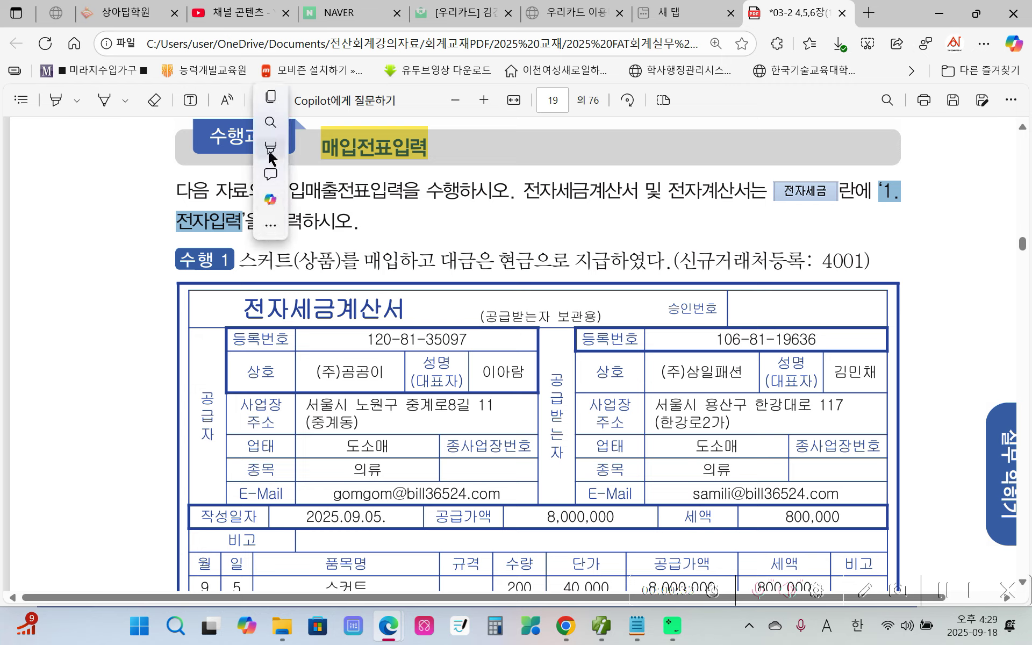
pyautogui.moveTo(281, 155)
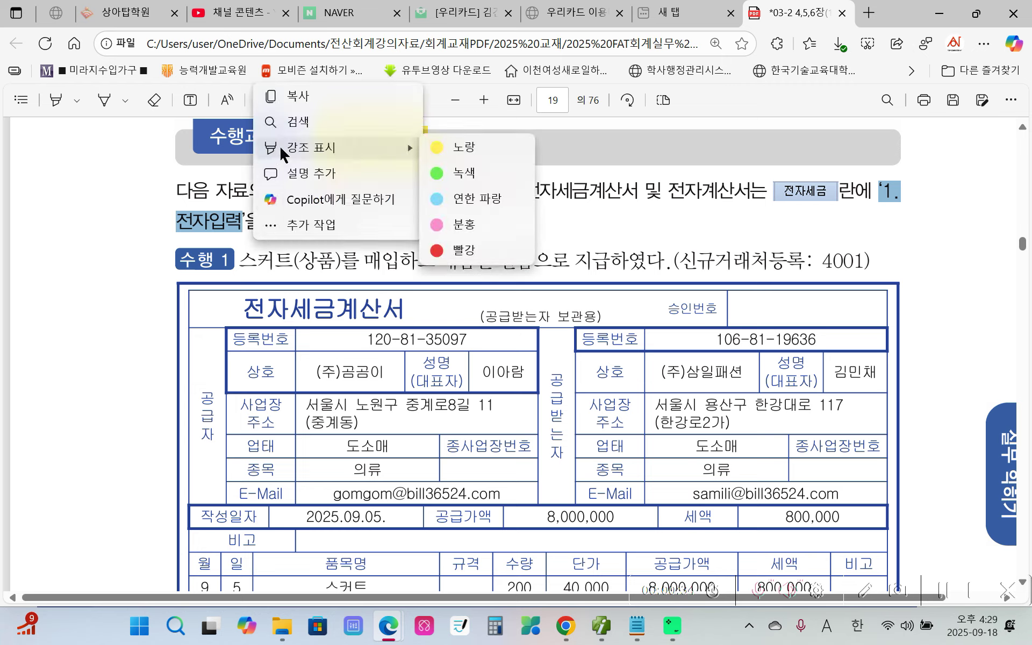
pyautogui.click(476, 144)
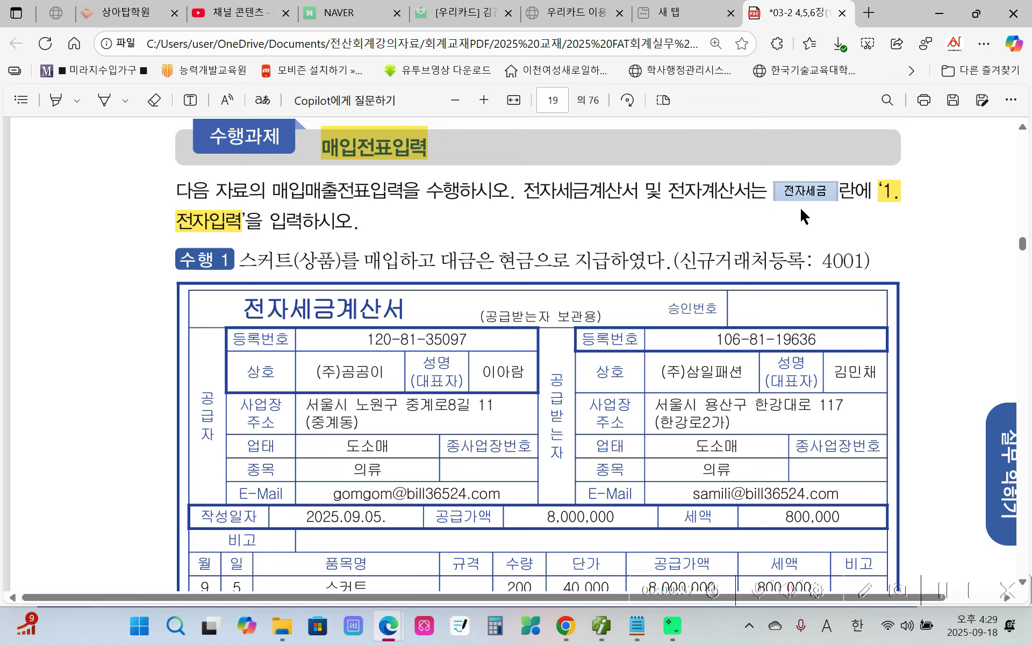
pyautogui.moveTo(206, 507)
pyautogui.mouseDown()
pyautogui.moveTo(171, 390)
pyautogui.moveTo(318, 527)
pyautogui.moveTo(305, 528)
pyautogui.mouseUp()
pyautogui.moveTo(556, 313)
pyautogui.mouseDown()
pyautogui.moveTo(559, 474)
pyautogui.moveTo(840, 501)
pyautogui.moveTo(913, 317)
pyautogui.moveTo(578, 301)
pyautogui.moveTo(554, 491)
pyautogui.moveTo(565, 349)
pyautogui.moveTo(674, 399)
pyautogui.moveTo(741, 391)
pyautogui.mouseUp()
pyautogui.press('Escape')
pyautogui.hotkey('ctrl', '2')
pyautogui.moveTo(396, 166)
pyautogui.mouseDown()
pyautogui.moveTo(388, 125)
pyautogui.moveTo(394, 157)
pyautogui.mouseUp()
pyautogui.moveTo(258, 296)
pyautogui.mouseDown()
pyautogui.moveTo(245, 329)
pyautogui.moveTo(321, 331)
pyautogui.moveTo(366, 278)
pyautogui.moveTo(217, 307)
pyautogui.mouseUp()
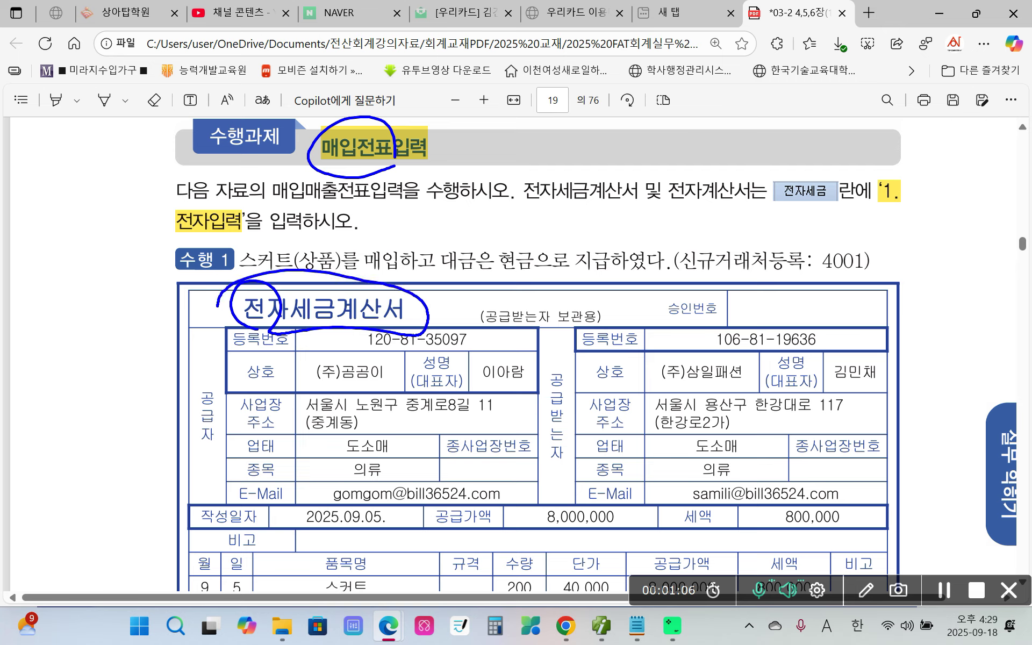
pyautogui.moveTo(166, 240); pyautogui.dragTo(254, 237)
pyautogui.moveTo(879, 224)
pyautogui.mouseDown()
pyautogui.moveTo(916, 210)
pyautogui.moveTo(914, 221)
pyautogui.mouseUp()
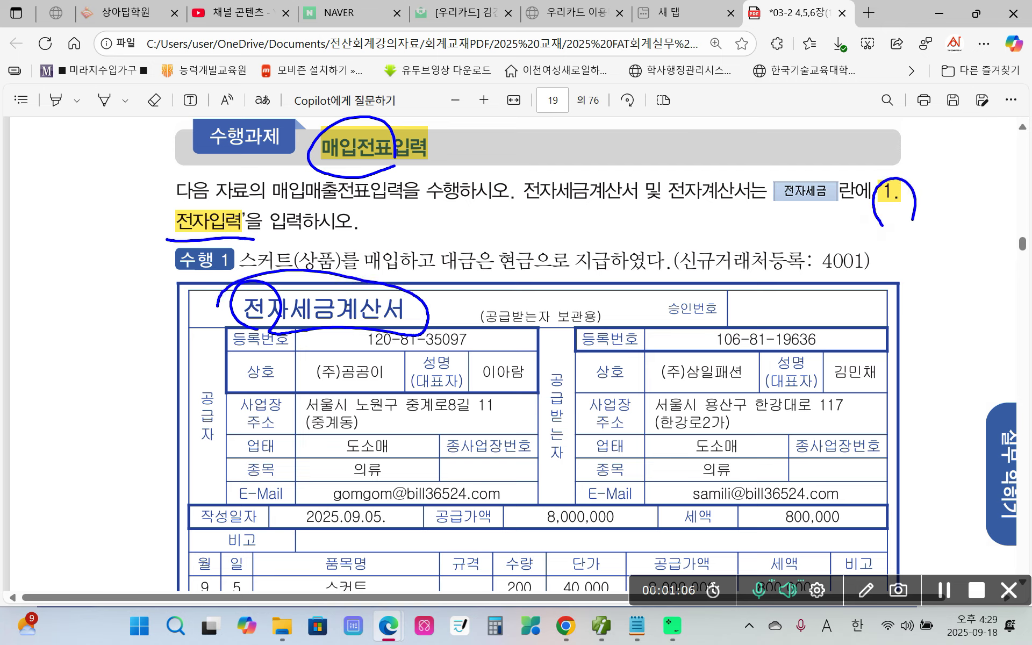
pyautogui.press('Escape')
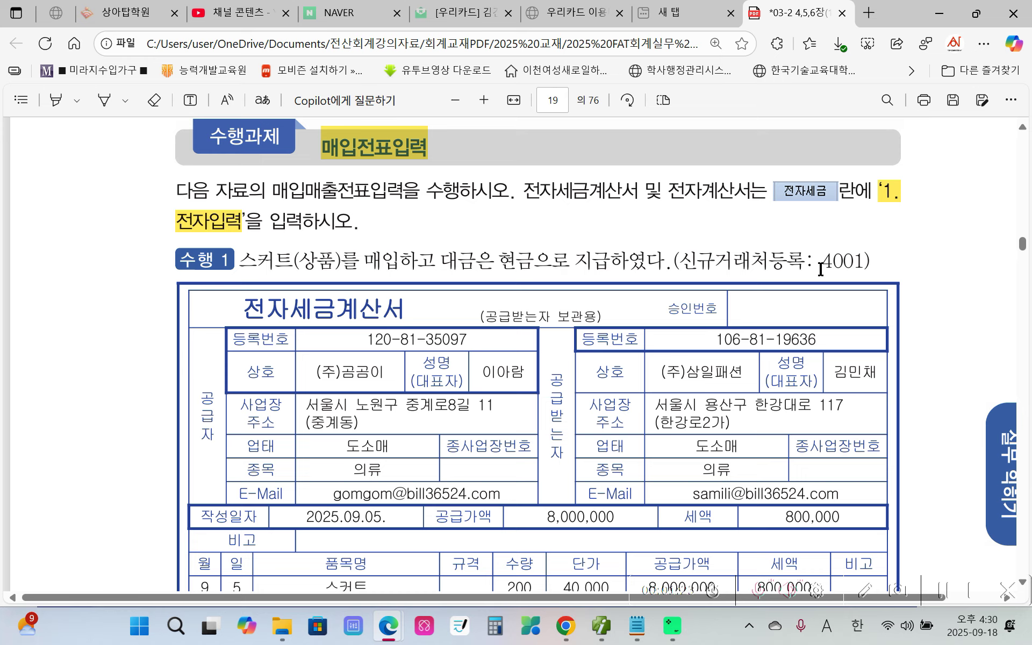
# Highlight partner code 4001 in yellow, then scroll down to the invoice.
pyautogui.moveTo(821, 269); pyautogui.dragTo(866, 263)
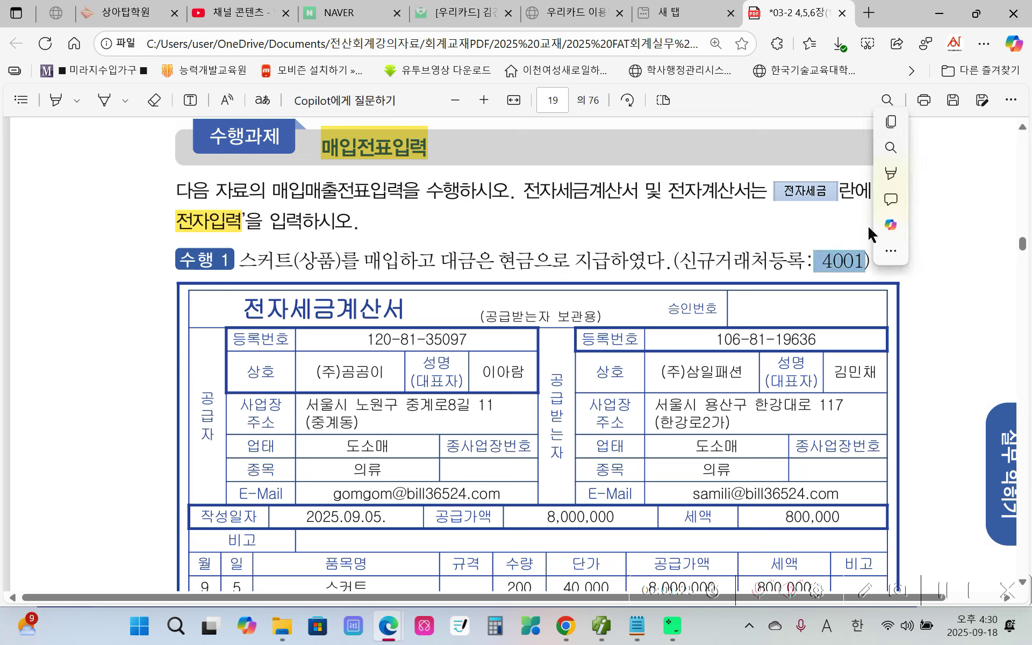
pyautogui.moveTo(889, 168)
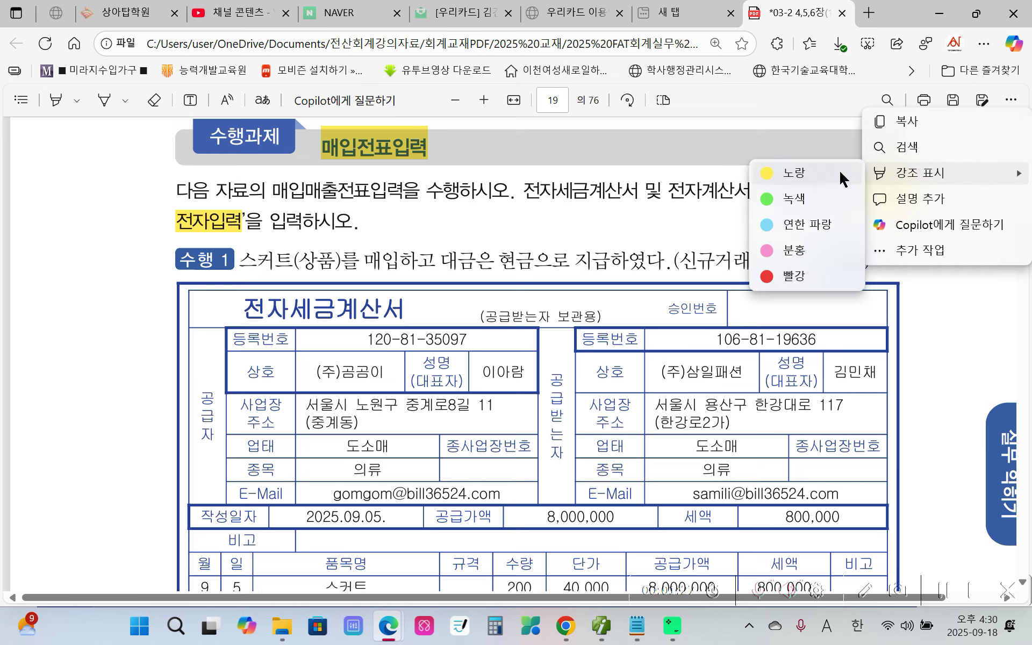
pyautogui.click(839, 169)
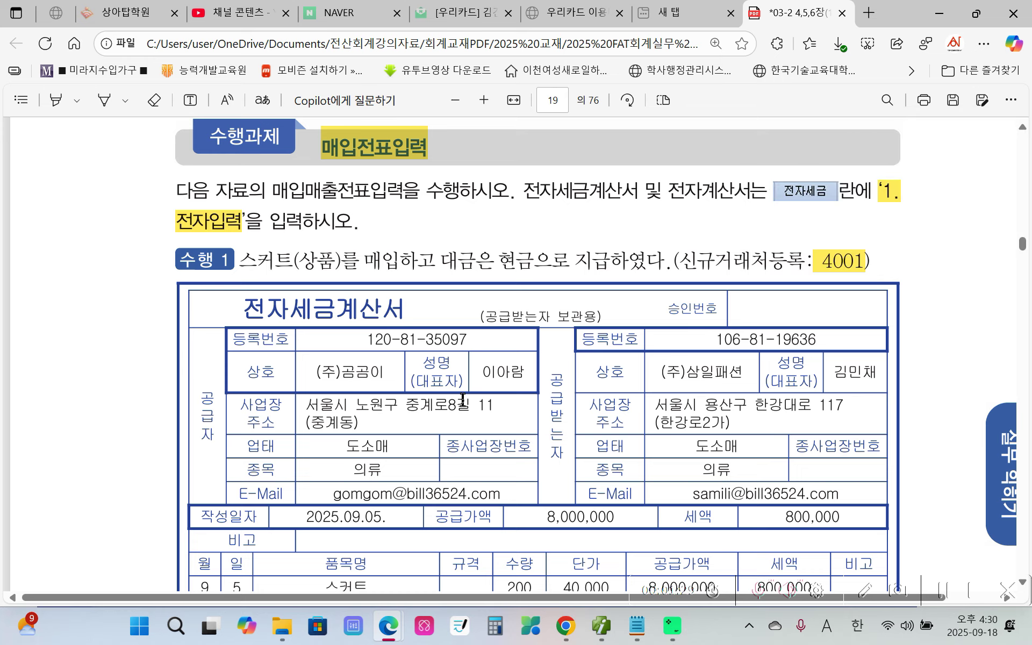
pyautogui.scroll(-1, 463, 401)
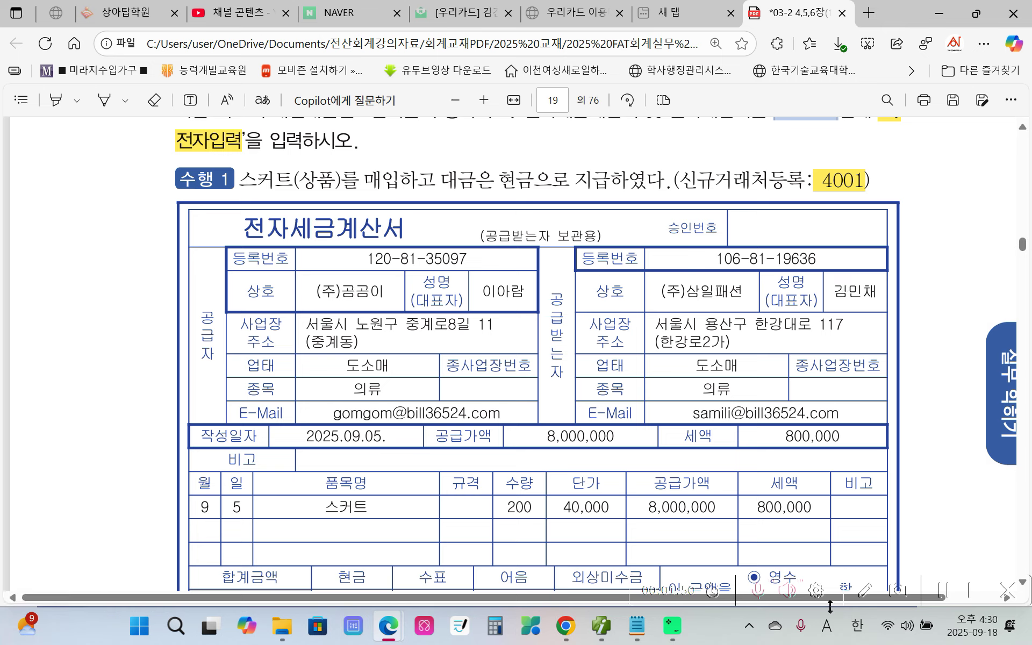
pyautogui.moveTo(177, 218)
pyautogui.mouseDown()
pyautogui.moveTo(168, 323)
pyautogui.moveTo(318, 438)
pyautogui.moveTo(536, 428)
pyautogui.moveTo(556, 234)
pyautogui.moveTo(169, 220)
pyautogui.moveTo(137, 307)
pyautogui.mouseUp()
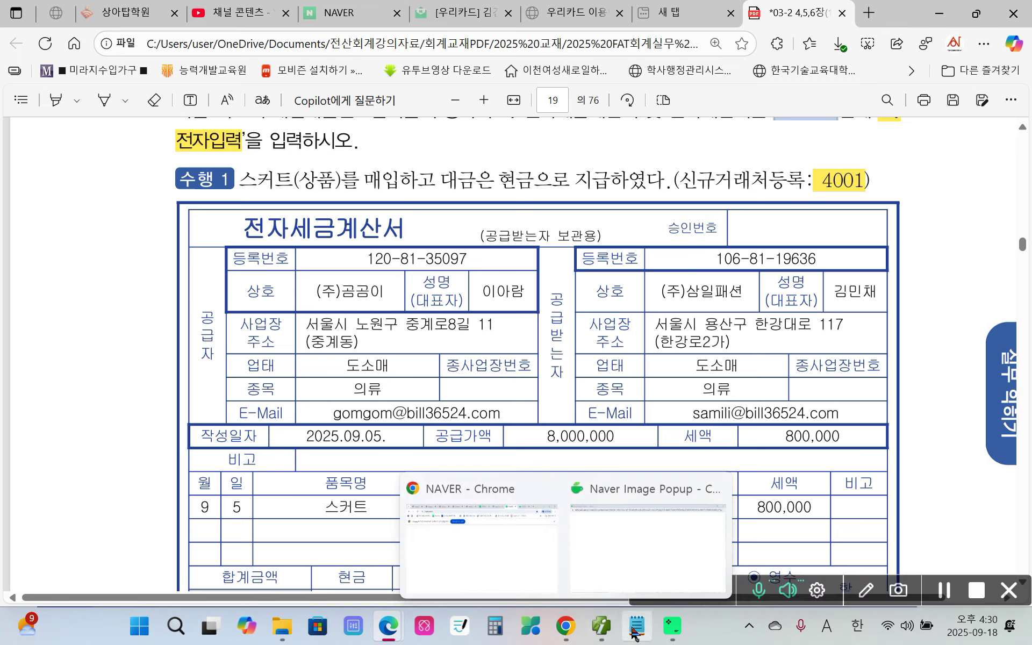
# Switch to Smart A and open 거래처등록 from 기초정보관리.
pyautogui.click(609, 641)
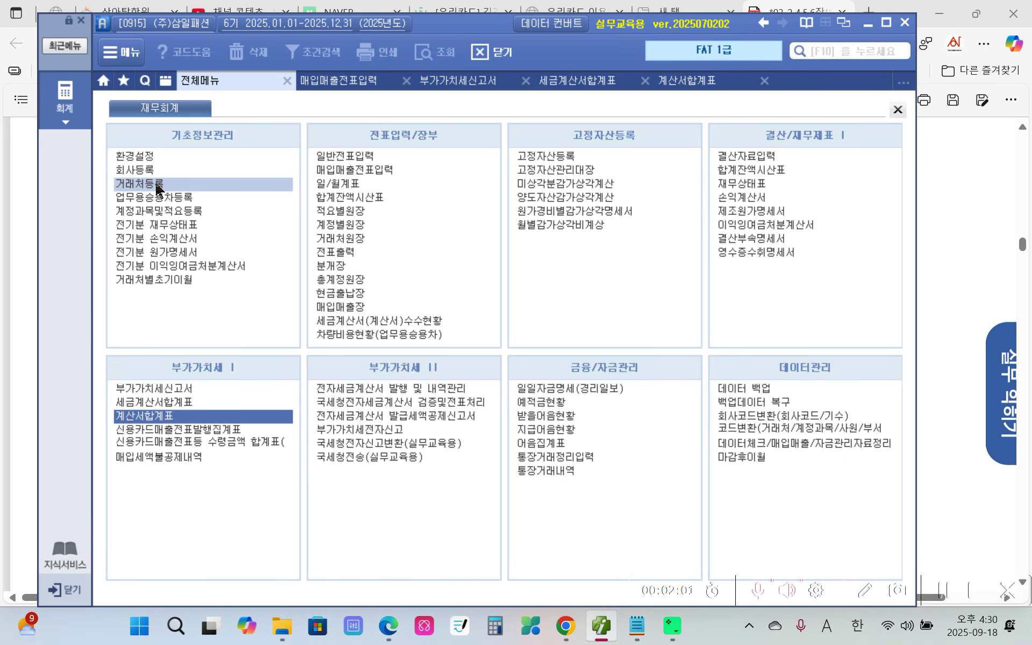
pyautogui.click(181, 185)
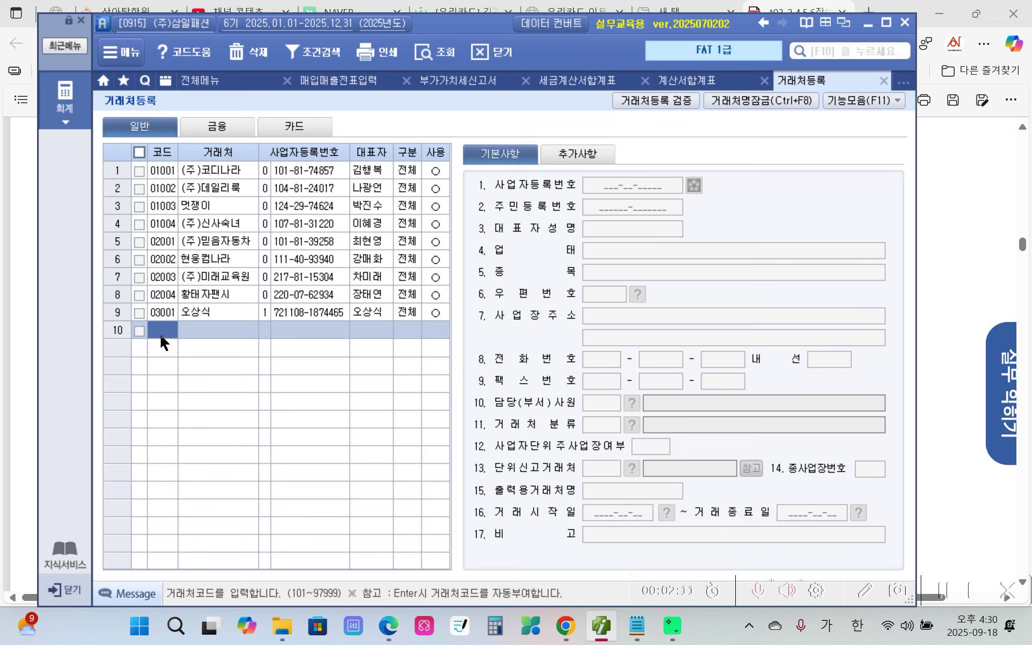
# Register vendor 04001 (주)곰곰이 with its business registration number and corrected representative name.
pyautogui.write('4001')
pyautogui.press('Return')
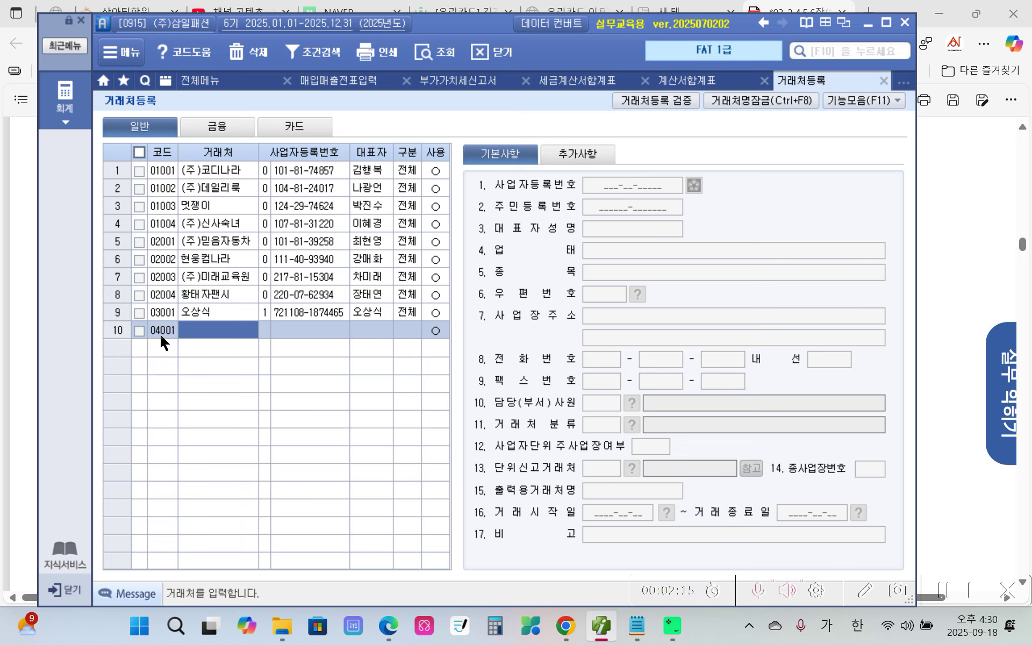
pyautogui.write('(')
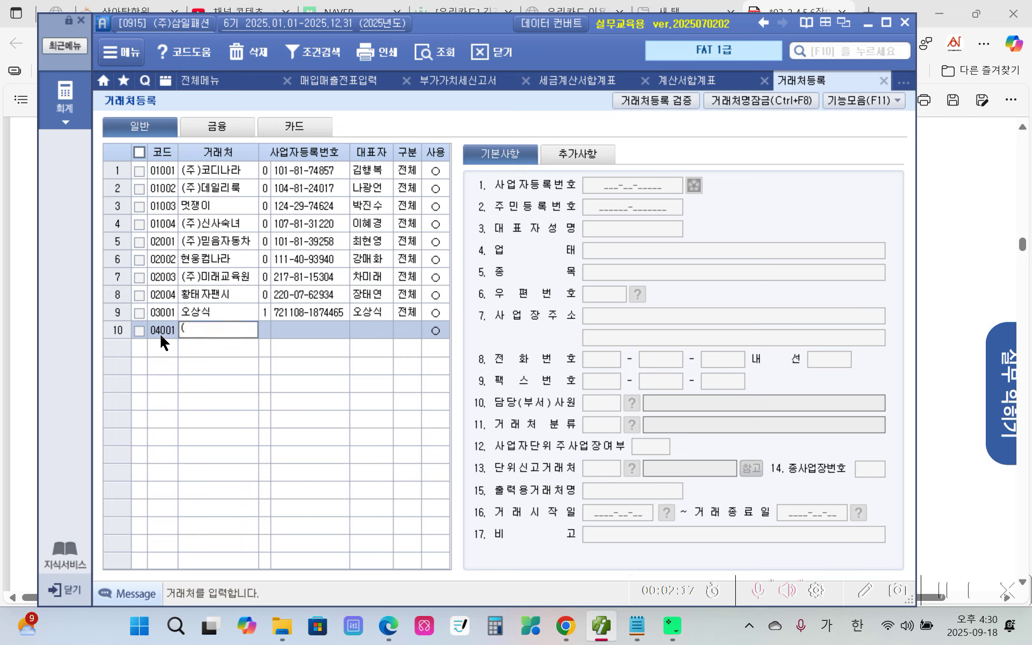
pyautogui.write('주)곰곰이')
pyautogui.press('Return')
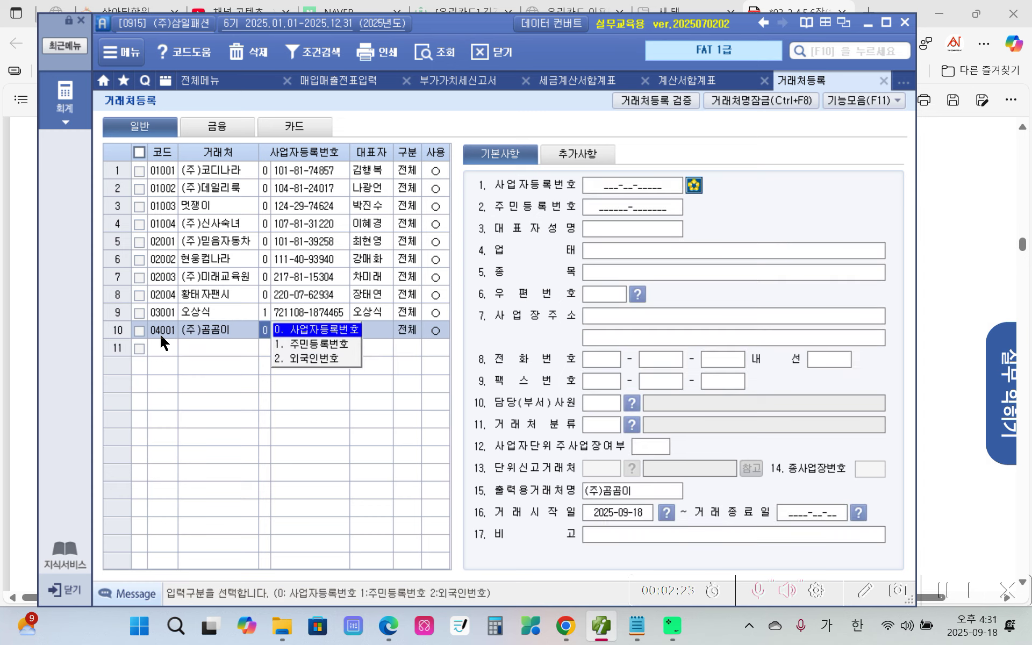
pyautogui.press('Return')
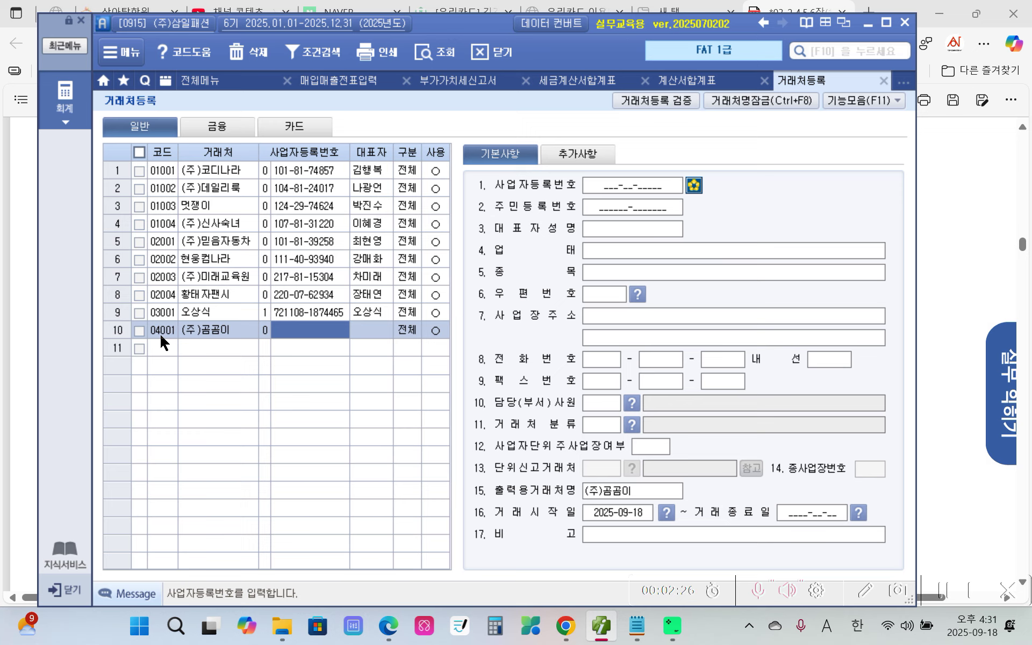
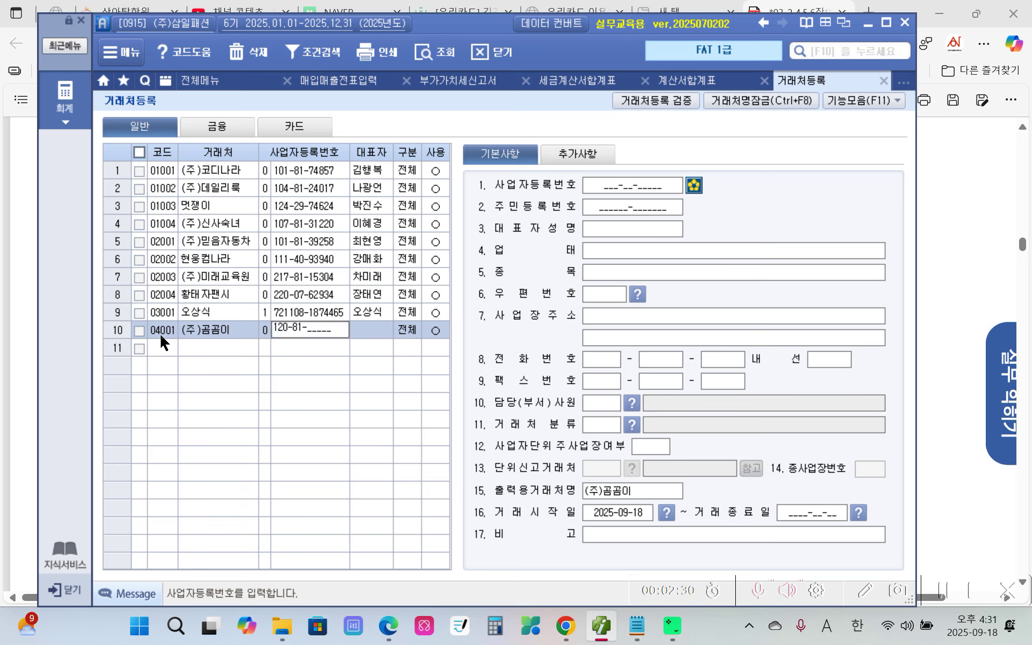
pyautogui.press('Return')
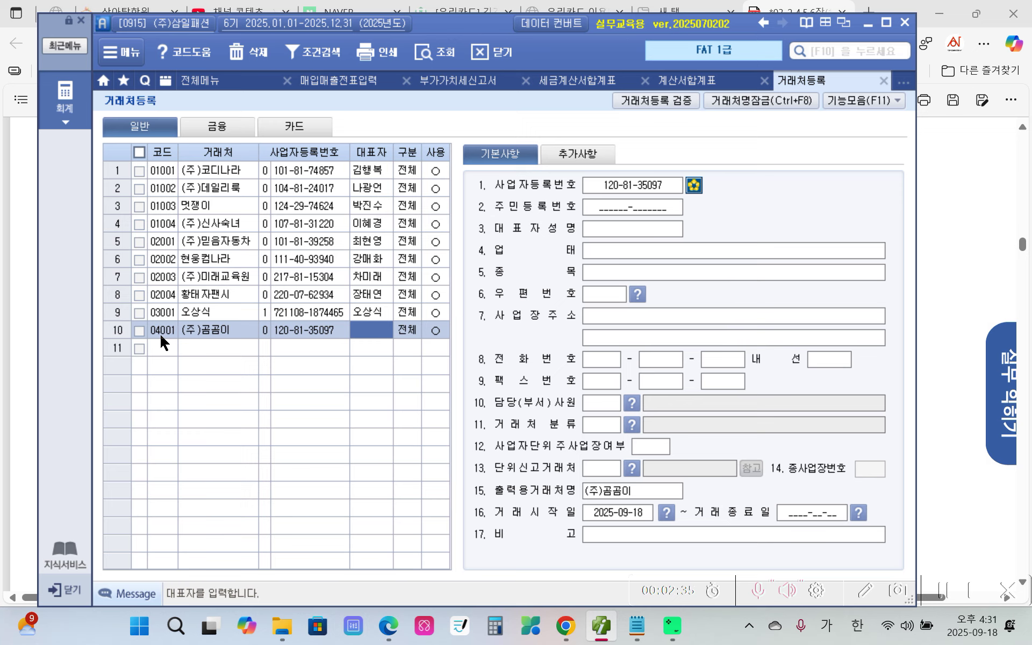
pyautogui.write('ㅇ아람')
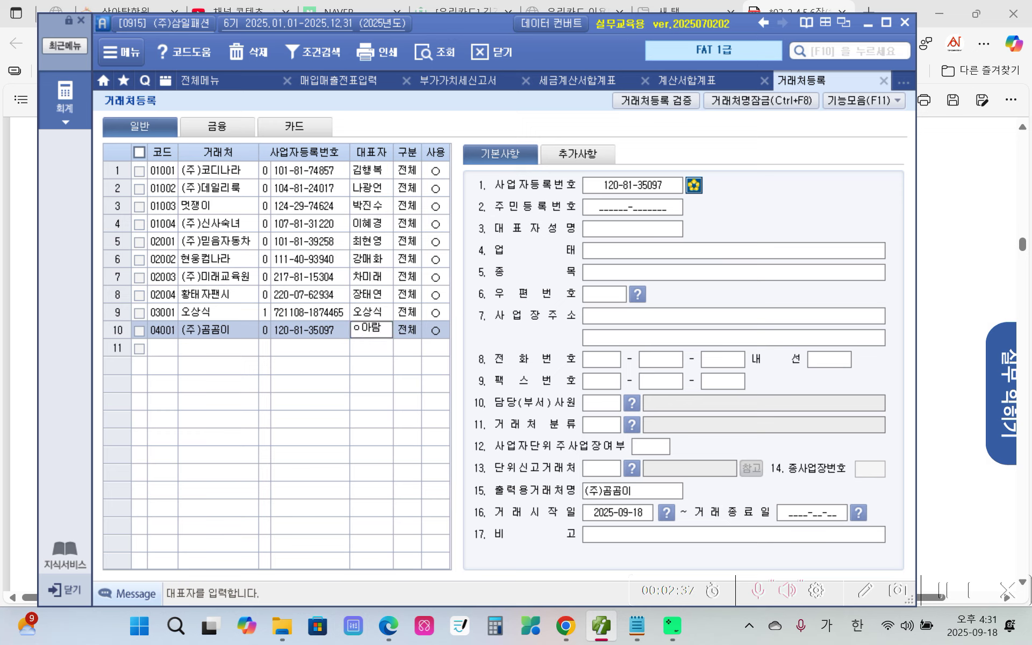
pyautogui.press('BackSpace')
pyautogui.press('BackSpace')
pyautogui.press('BackSpace')
pyautogui.write('ㅣ아람')
pyautogui.press('Return')
pyautogui.press('Return')
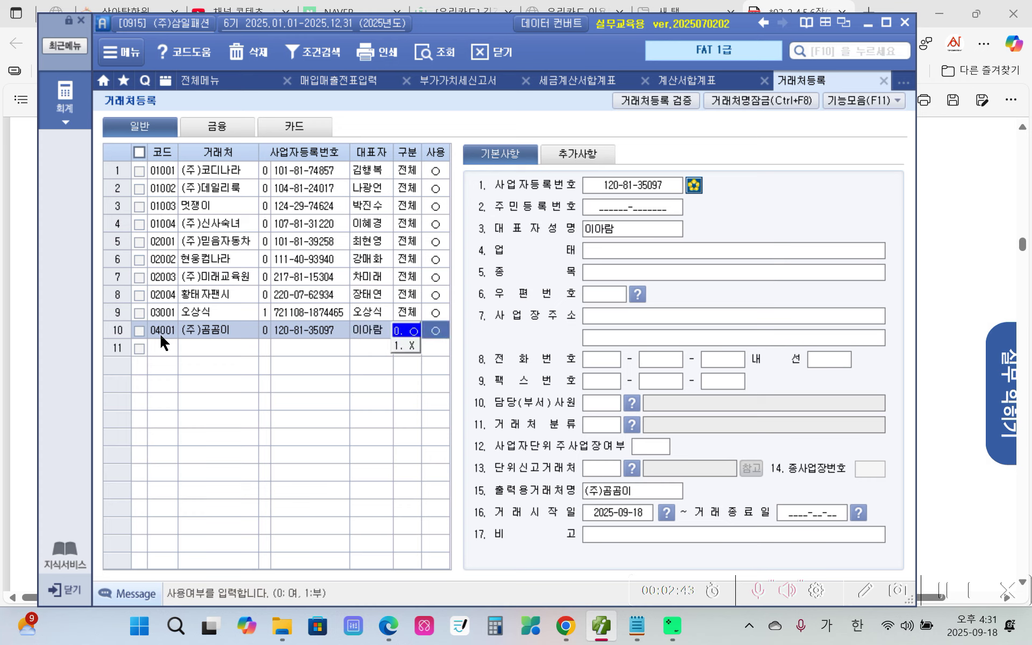
# Enter business type 도소매, item 의류, and the workplace address with its detail line.
pyautogui.click(652, 249)
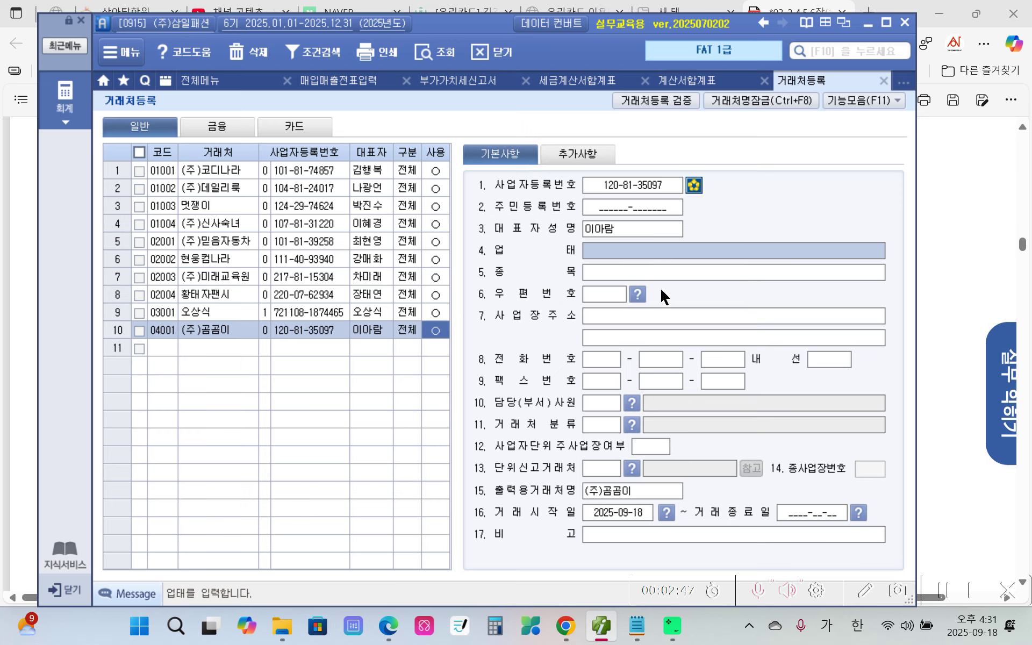
pyautogui.write('도소매')
pyautogui.press('Return')
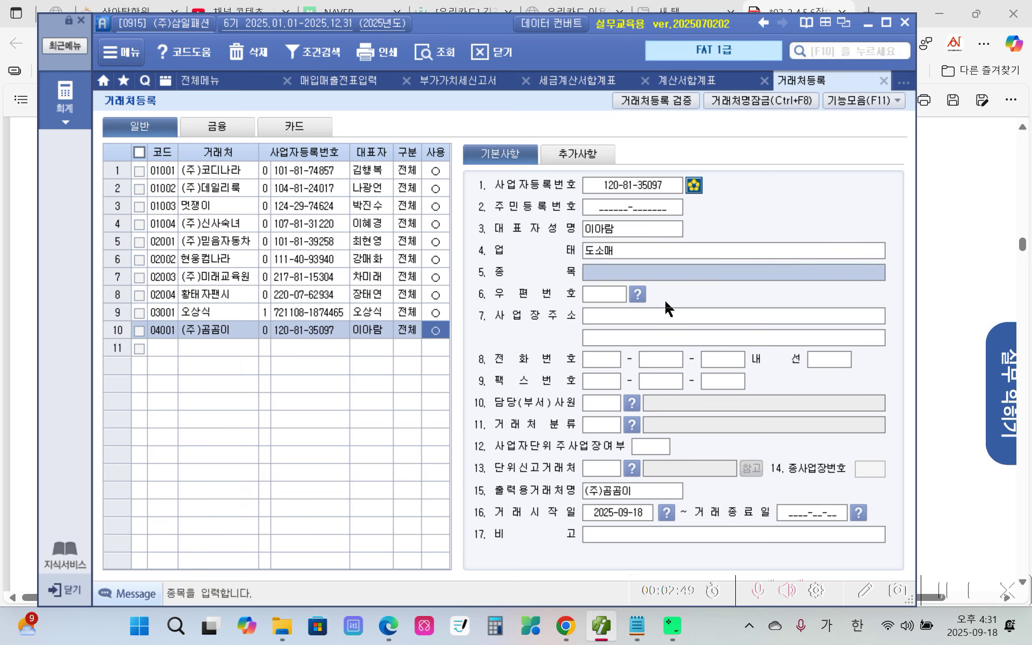
pyautogui.write('의류')
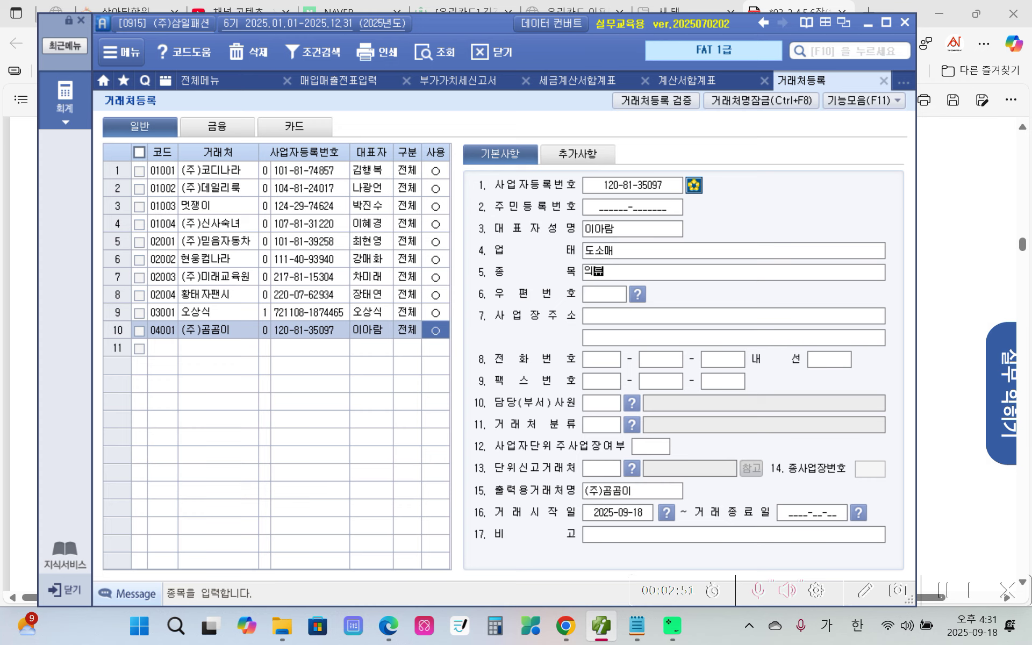
pyautogui.press('Return')
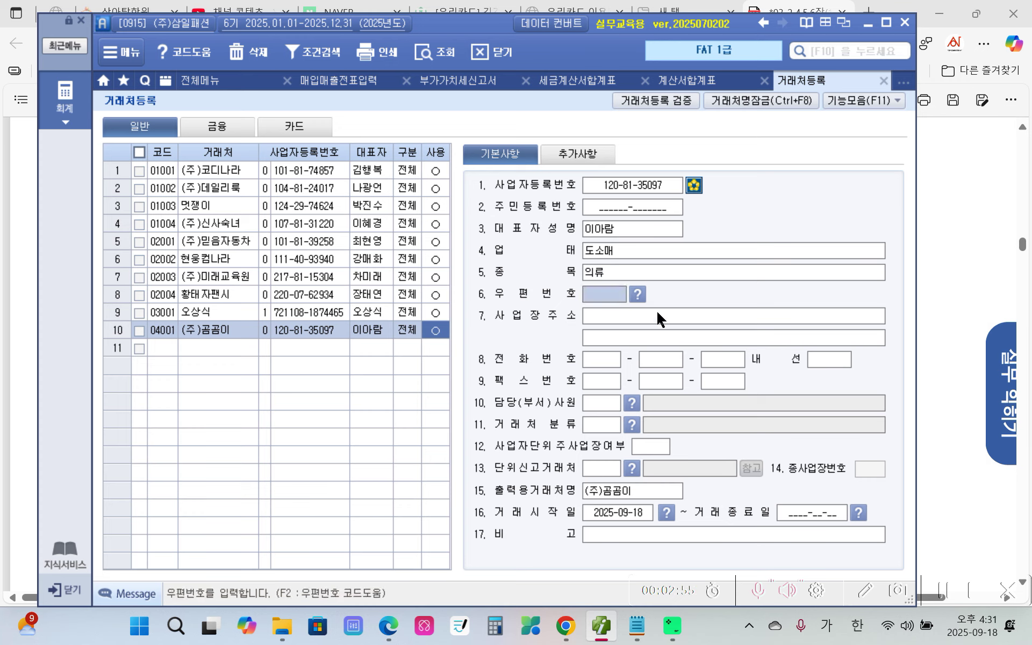
pyautogui.click(658, 313)
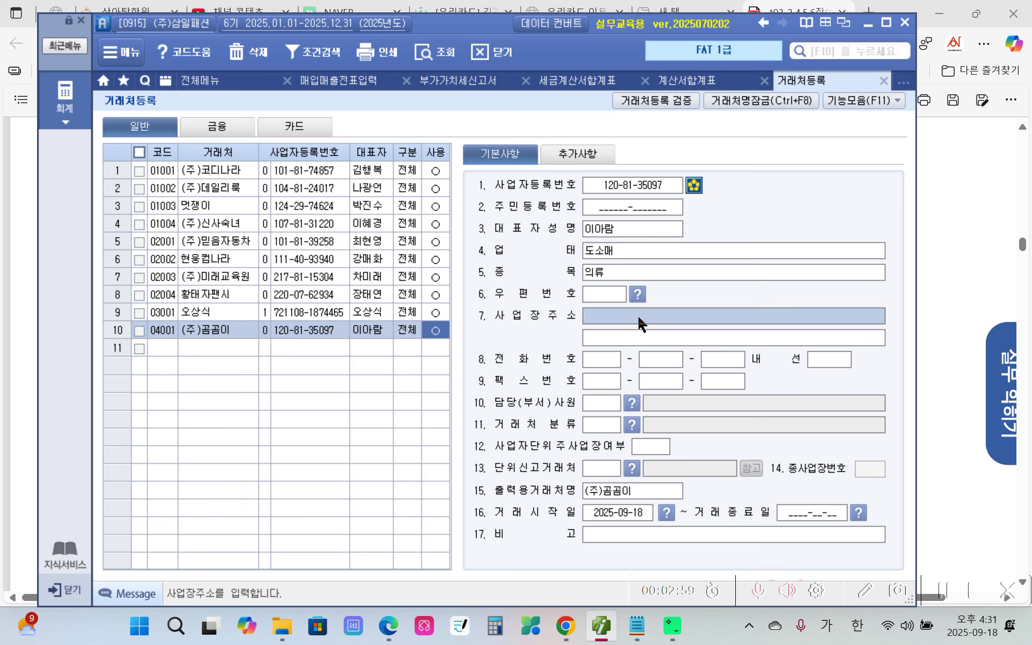
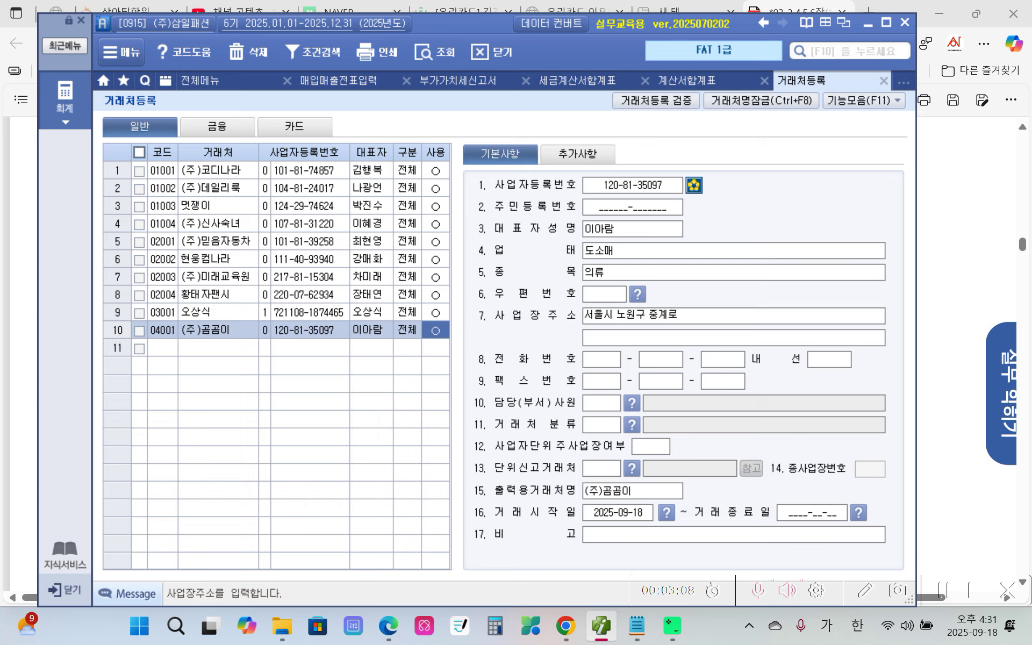
pyautogui.click(751, 336)
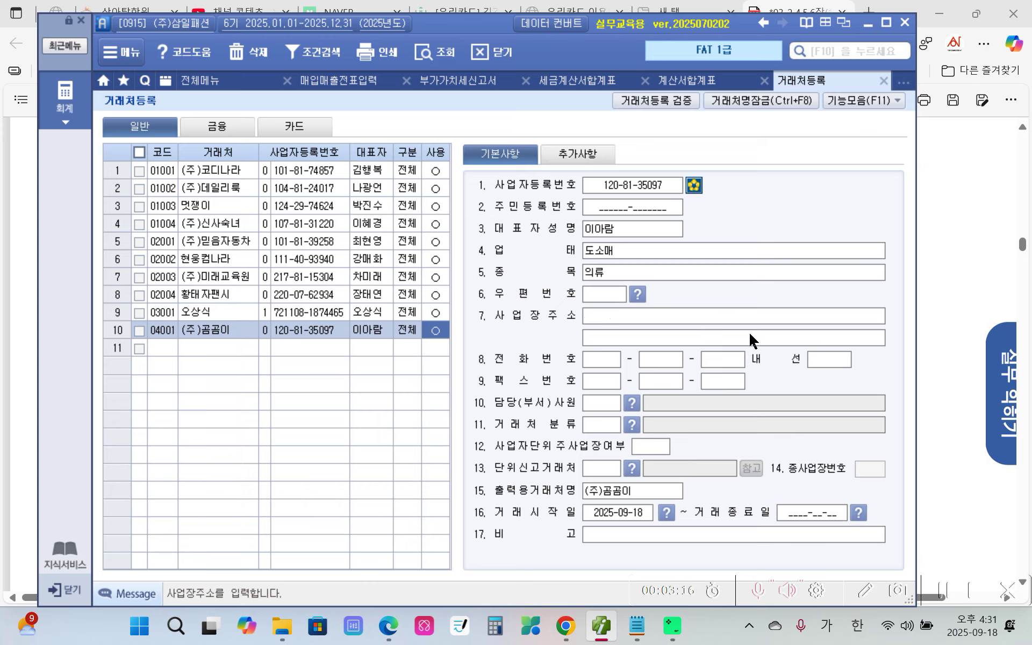
pyautogui.write('(중계동')
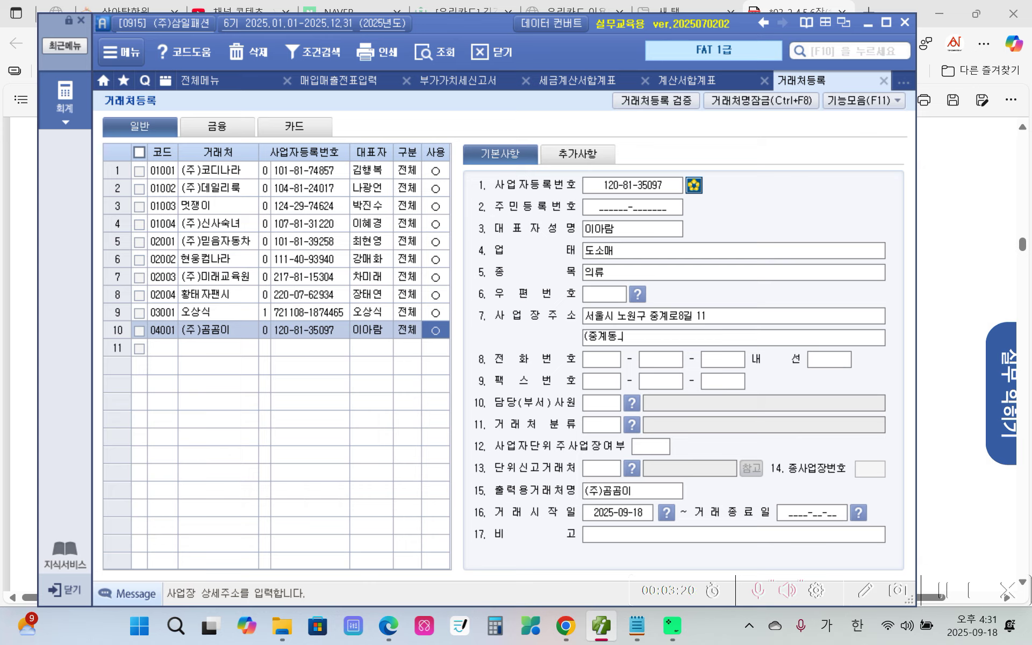
pyautogui.write(')')
pyautogui.press('Return')
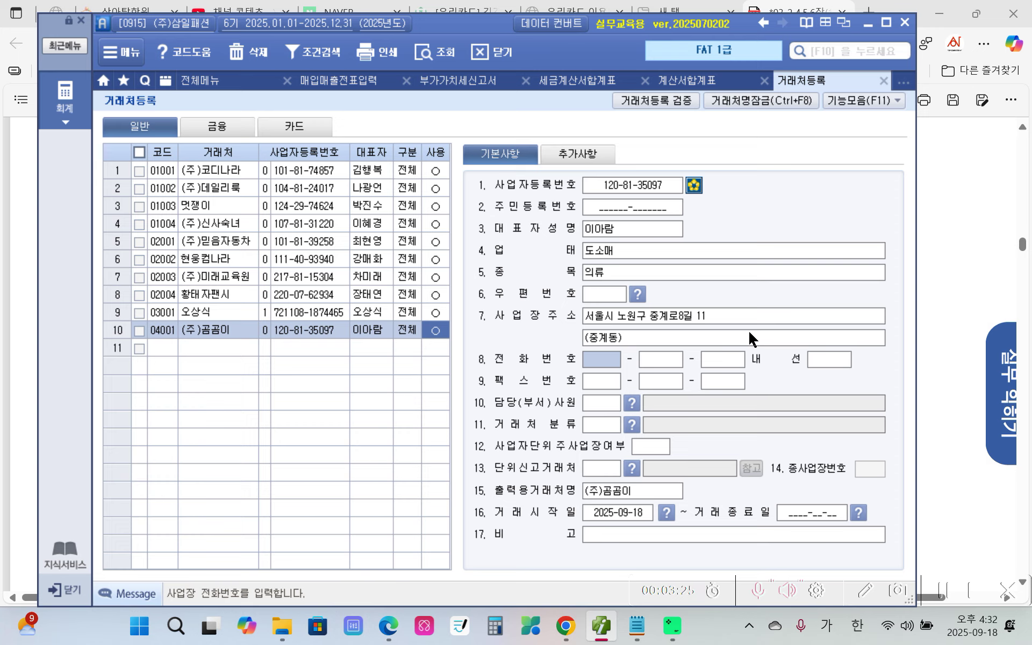
# Under 추가사항, enter the contact e-mail ID with the bill36524.com domain.
pyautogui.click(596, 155)
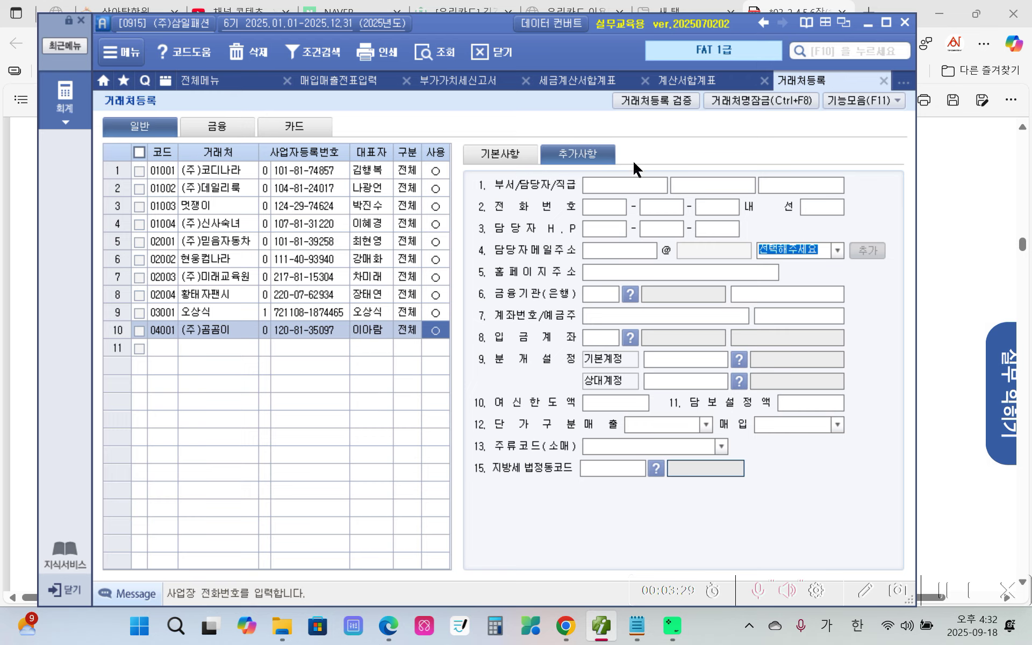
pyautogui.click(587, 252)
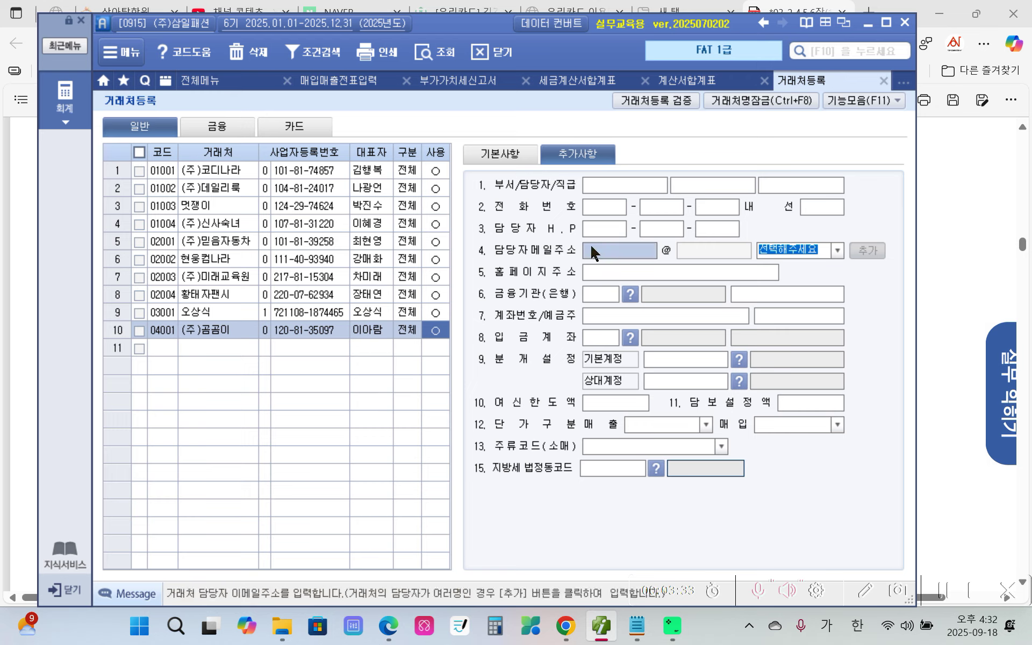
pyautogui.press('Hangul')
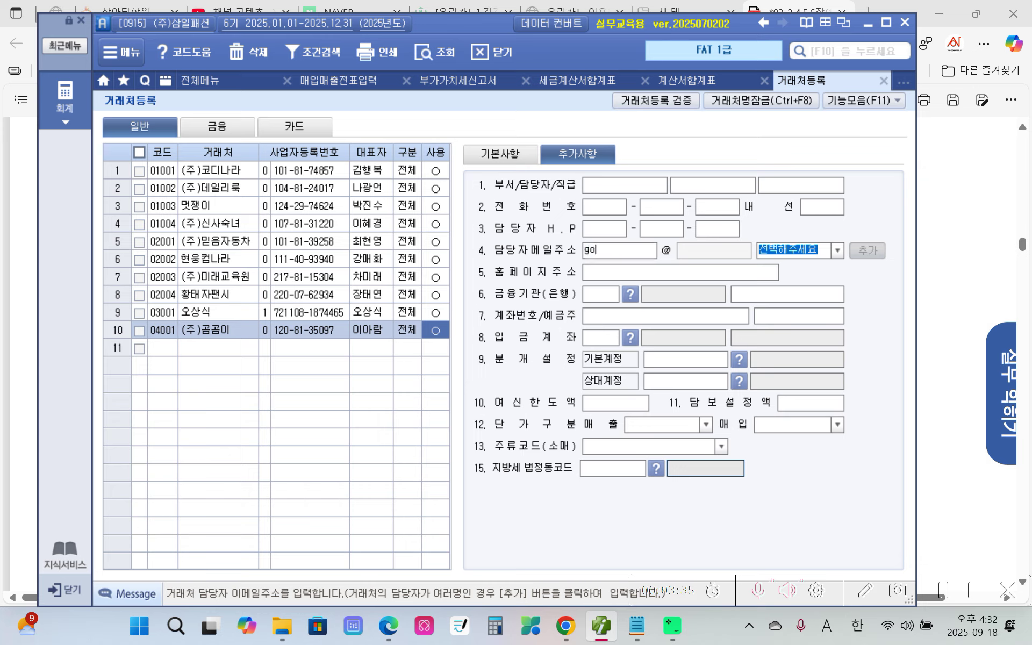
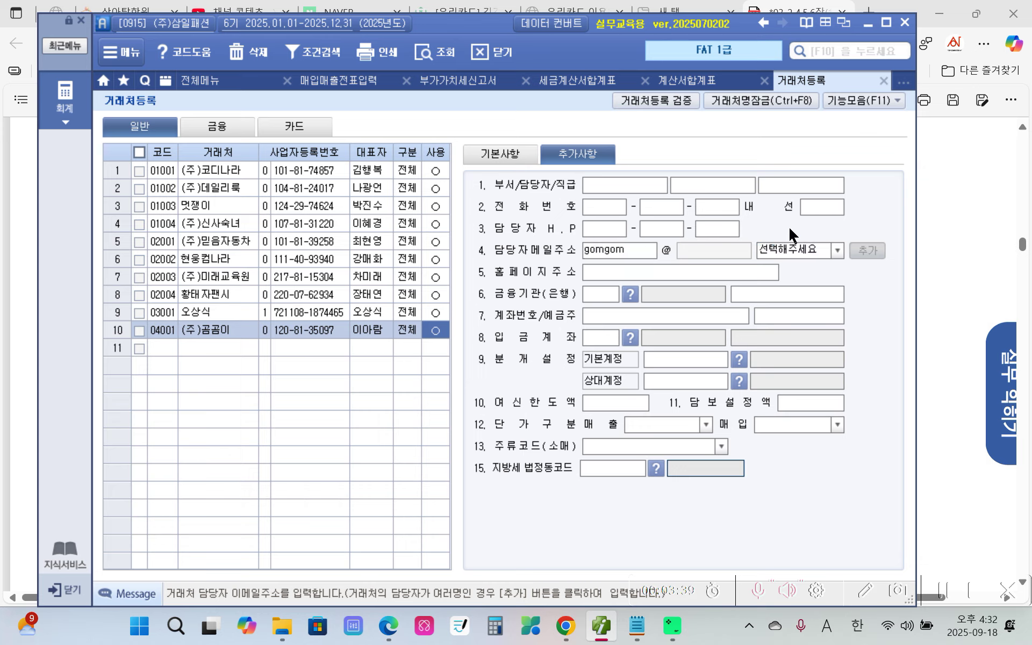
pyautogui.press('Return')
pyautogui.click(829, 249)
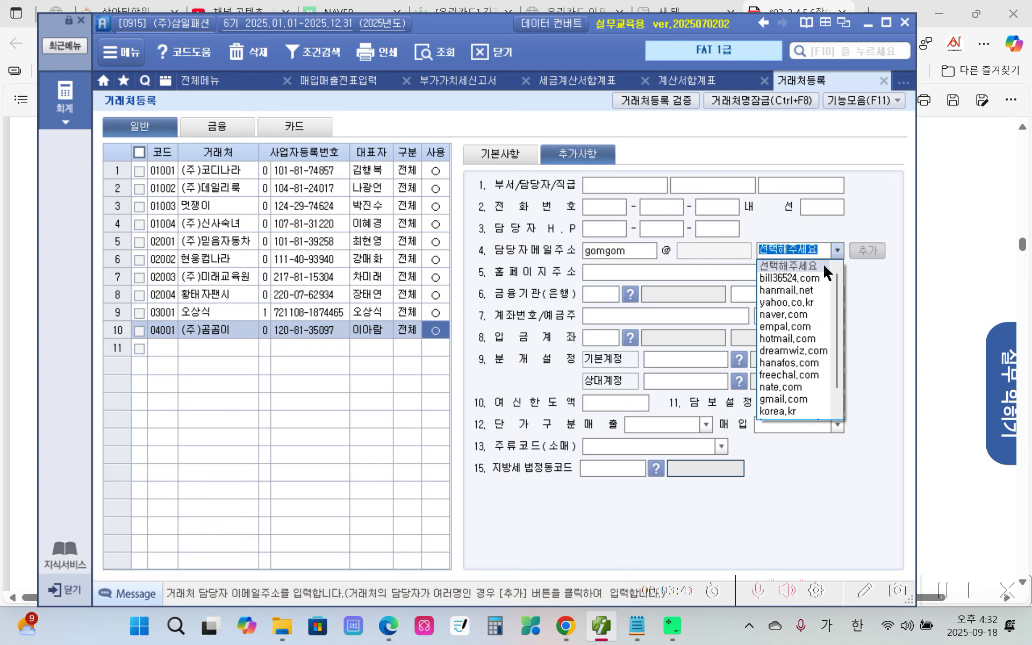
pyautogui.click(821, 278)
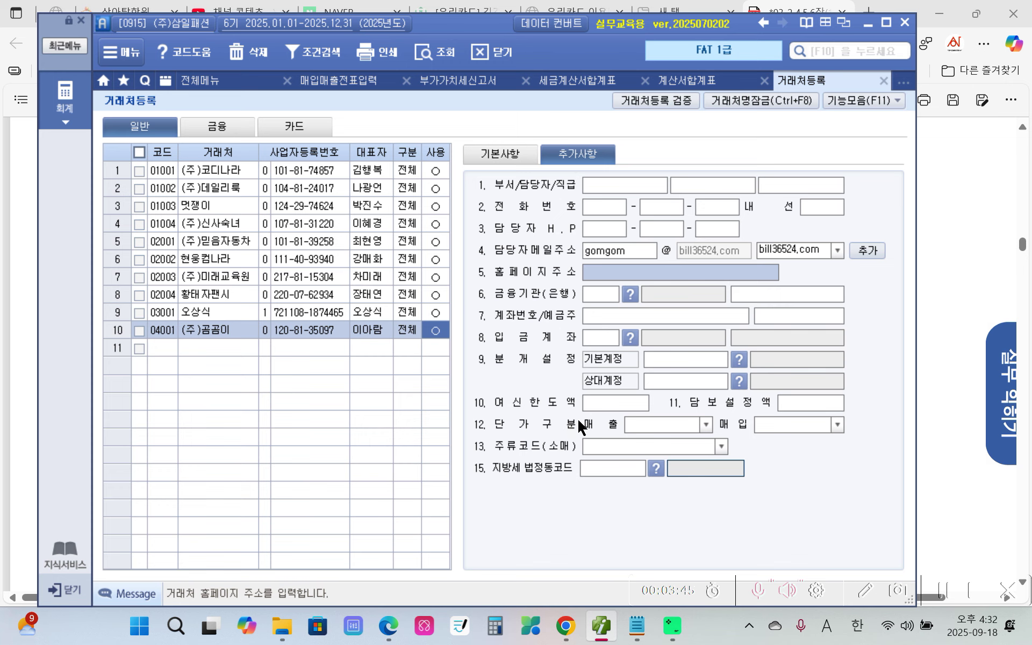
# Review the record by switching between 기본사항 and 추가사항, ending on 기본사항.
pyautogui.click(496, 156)
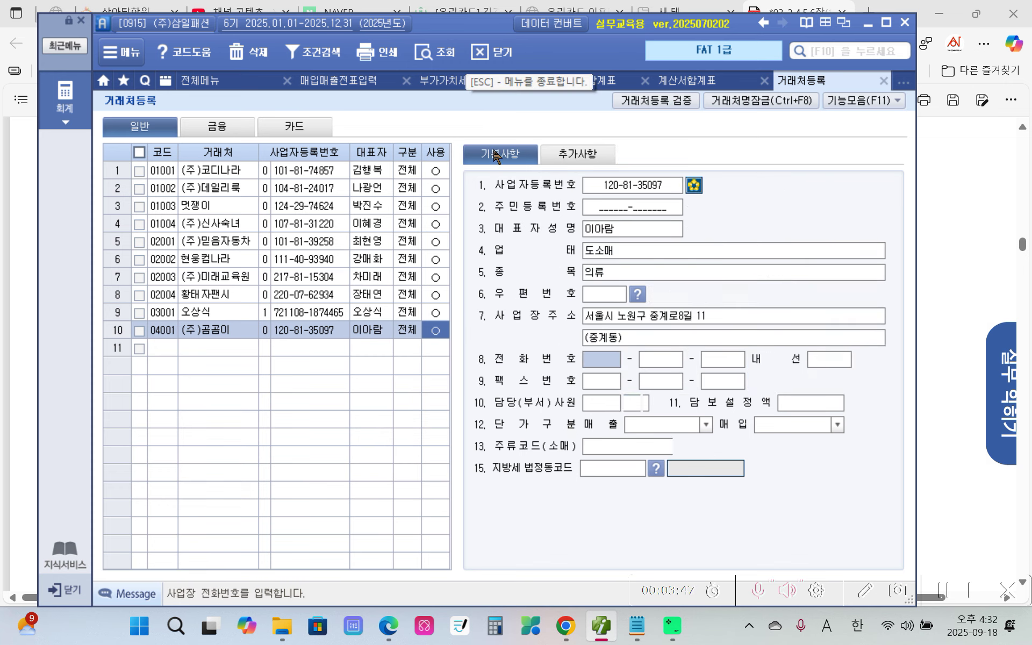
pyautogui.click(577, 154)
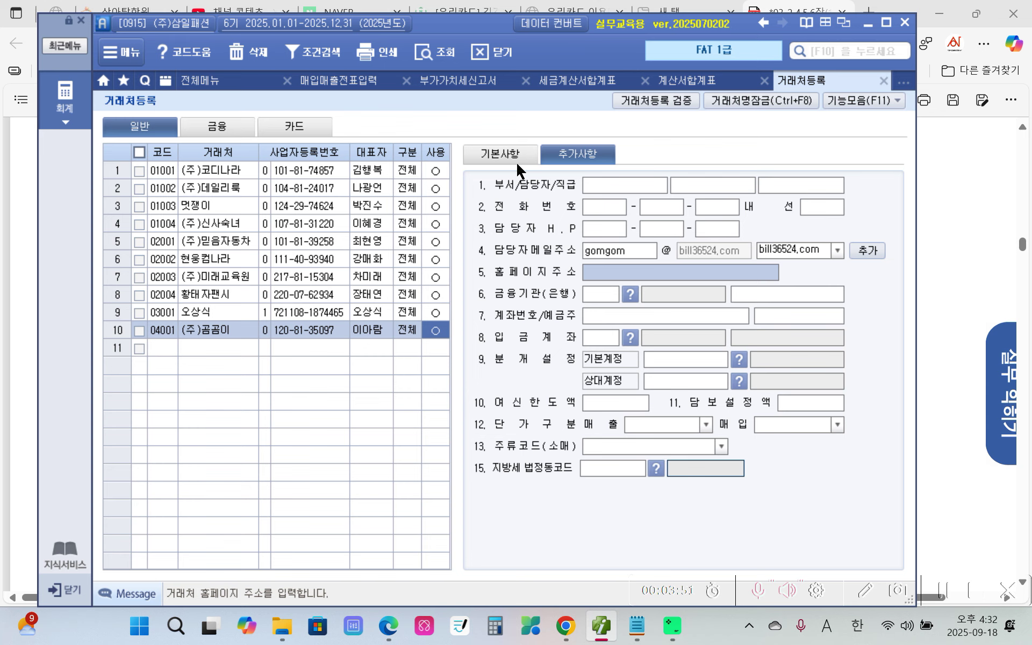
pyautogui.click(515, 160)
pyautogui.click(583, 156)
pyautogui.click(500, 154)
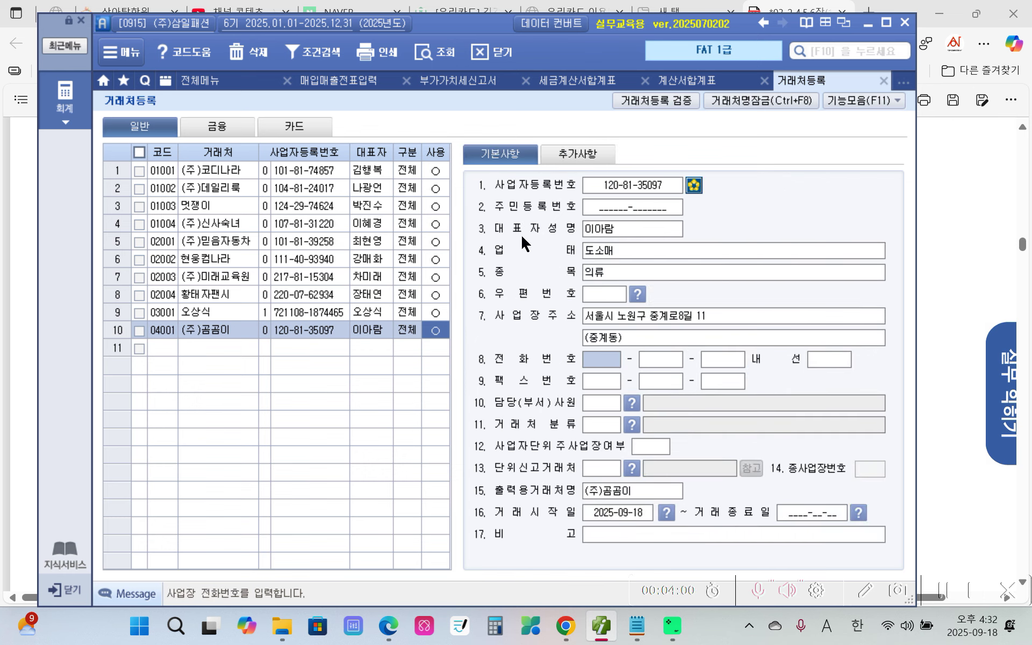
pyautogui.click(585, 156)
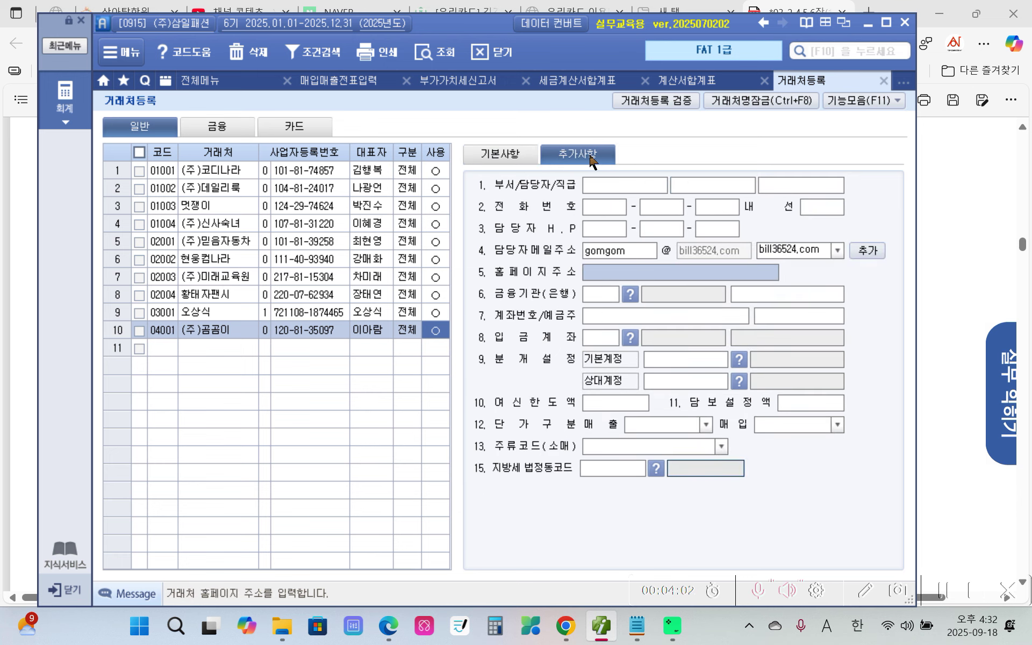
pyautogui.click(500, 155)
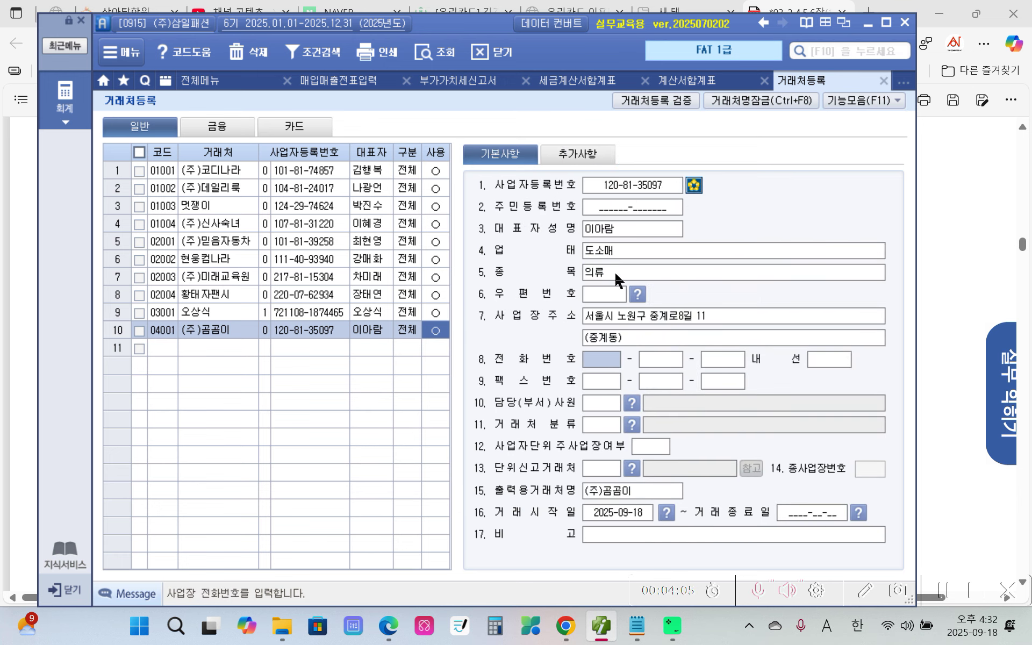
# Close the 거래처등록 tab and bring the exercise PDF back to the front.
pyautogui.click(883, 81)
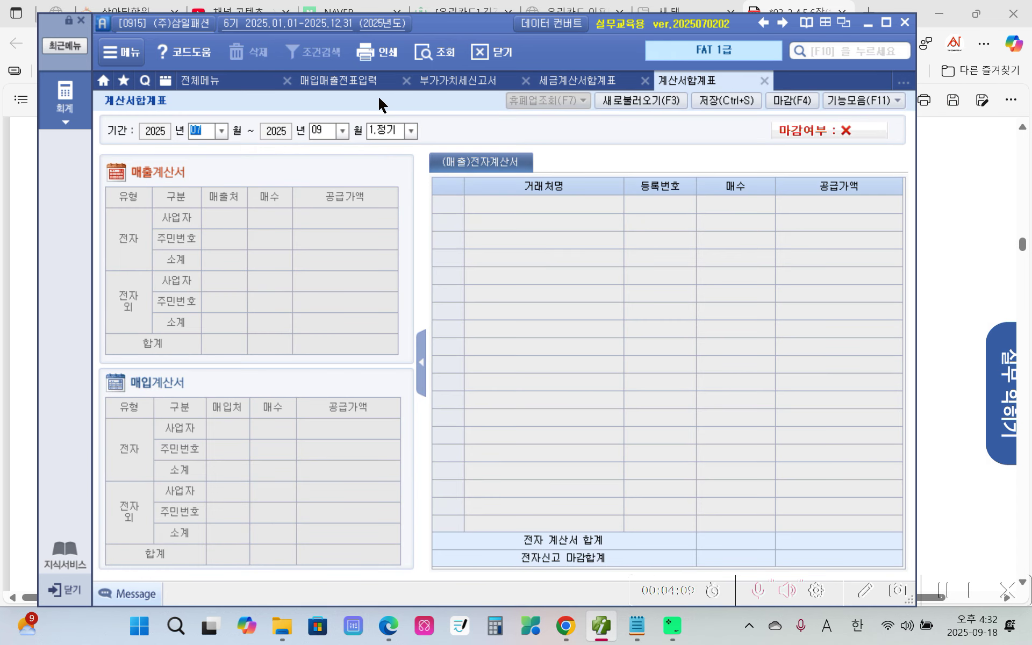
pyautogui.click(364, 81)
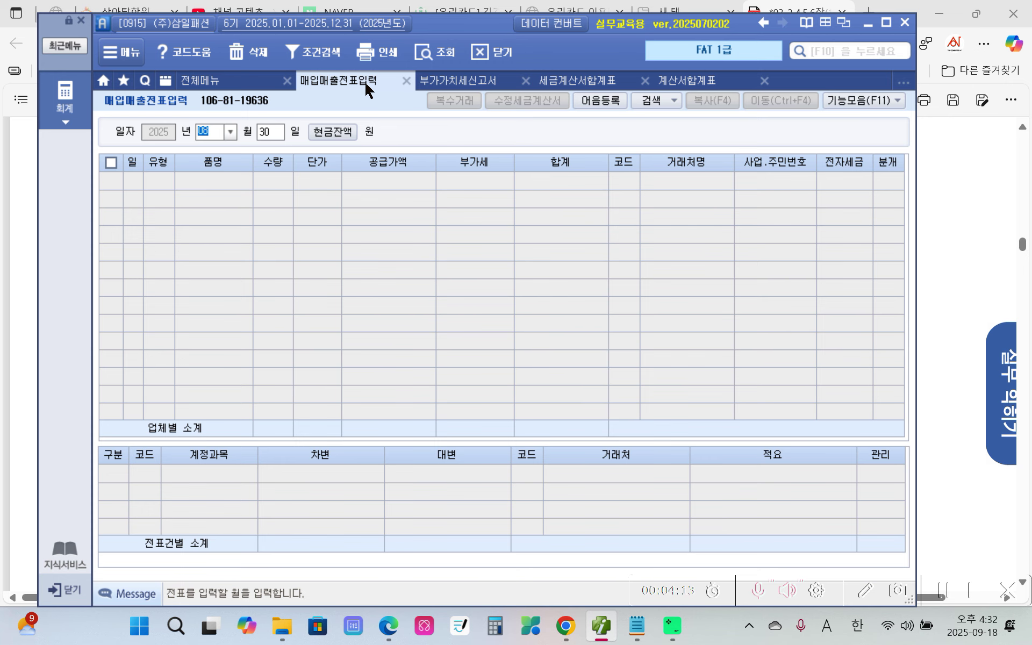
pyautogui.moveTo(388, 626)
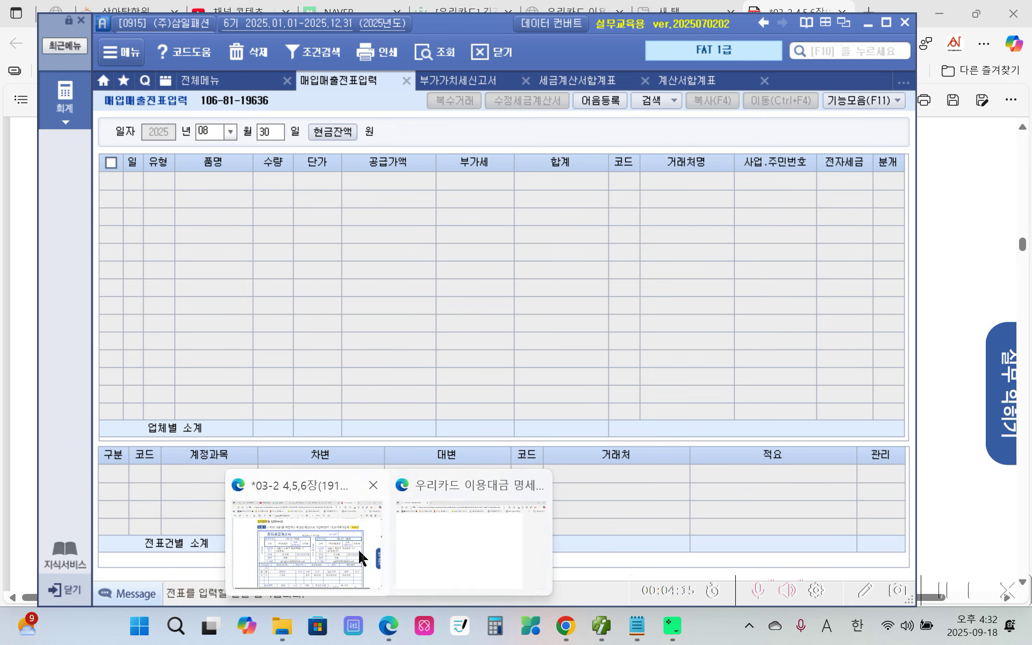
pyautogui.click(362, 558)
pyautogui.scroll(-3, 346, 498)
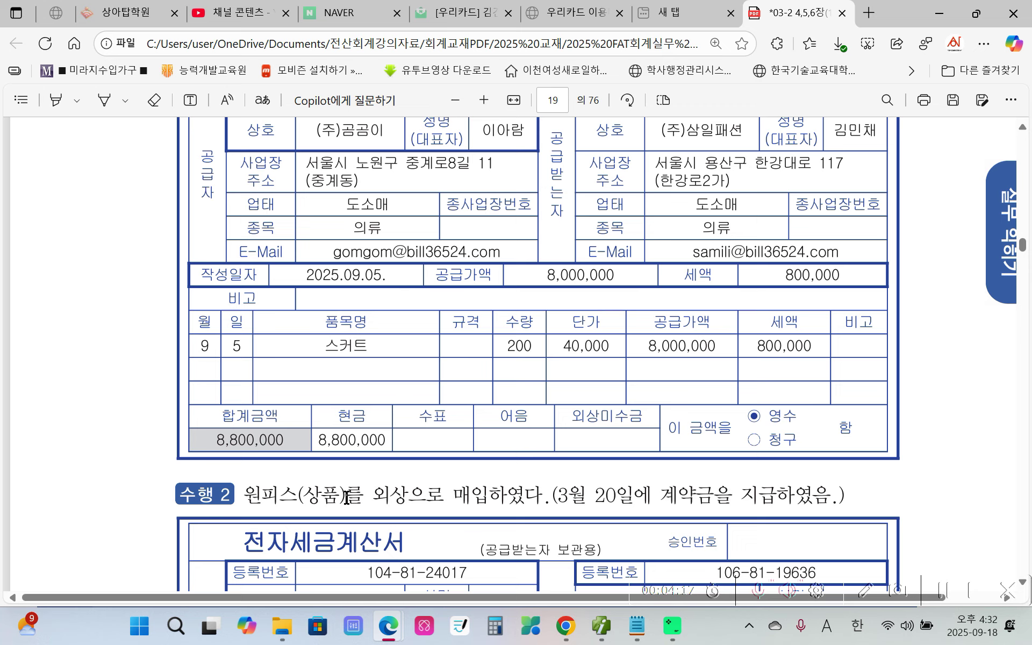
# Mark the invoice's date and amount rows, then return to Smart A.
pyautogui.moveTo(274, 220)
pyautogui.mouseDown()
pyautogui.moveTo(255, 310)
pyautogui.moveTo(295, 222)
pyautogui.moveTo(142, 236)
pyautogui.mouseUp()
pyautogui.click(601, 625)
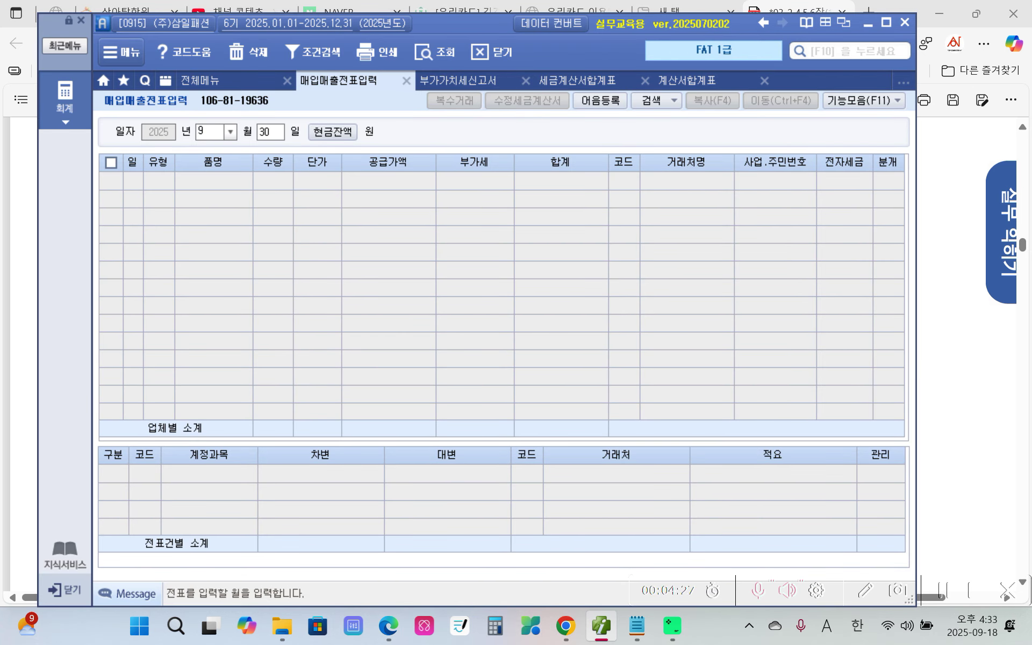
# Date the new voucher line 09/05 and mark the 매입 type codes in the code list.
pyautogui.press('Return')
pyautogui.write('5')
pyautogui.press('Return')
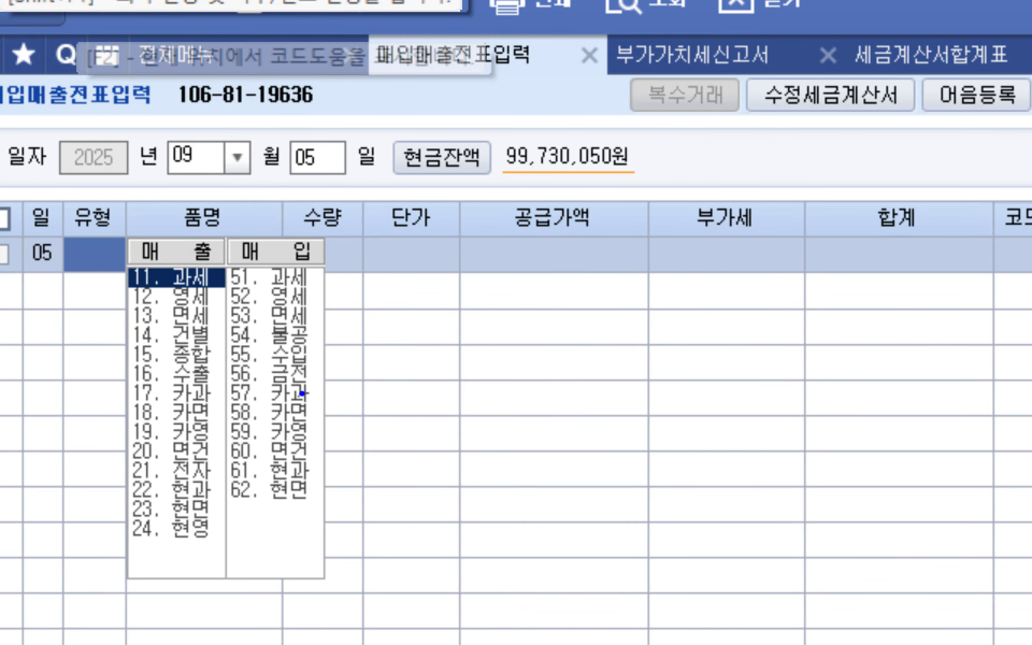
pyautogui.moveTo(230, 224)
pyautogui.mouseDown()
pyautogui.moveTo(231, 494)
pyautogui.moveTo(323, 544)
pyautogui.moveTo(363, 229)
pyautogui.moveTo(222, 225)
pyautogui.mouseUp()
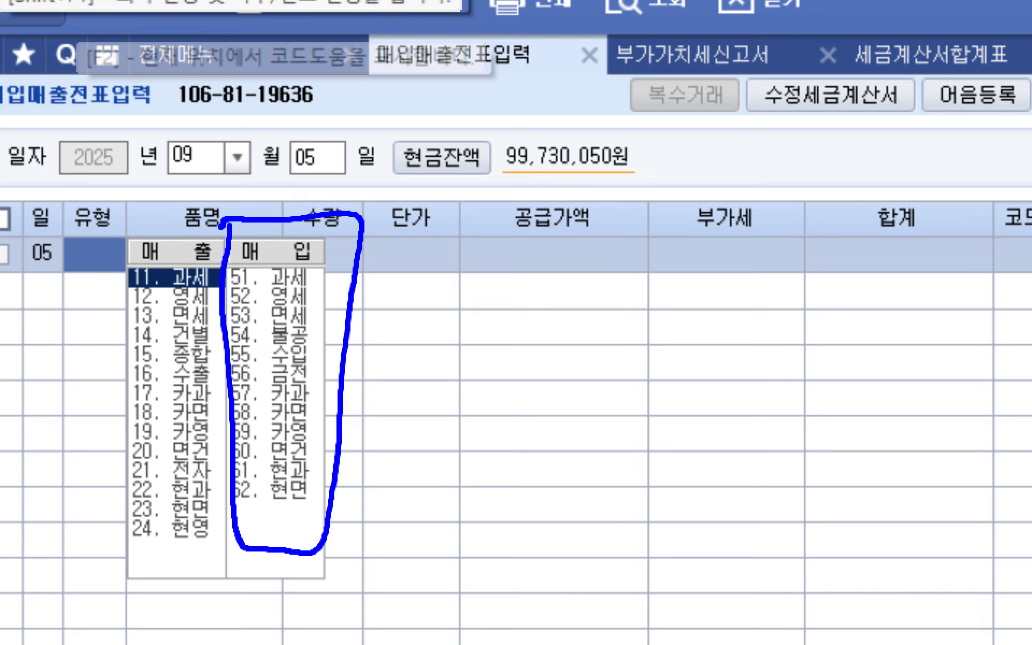
pyautogui.moveTo(322, 250)
pyautogui.mouseDown()
pyautogui.moveTo(329, 273)
pyautogui.moveTo(344, 262)
pyautogui.mouseUp()
pyautogui.moveTo(321, 303)
pyautogui.mouseDown()
pyautogui.moveTo(340, 306)
pyautogui.moveTo(320, 329)
pyautogui.moveTo(338, 332)
pyautogui.mouseUp()
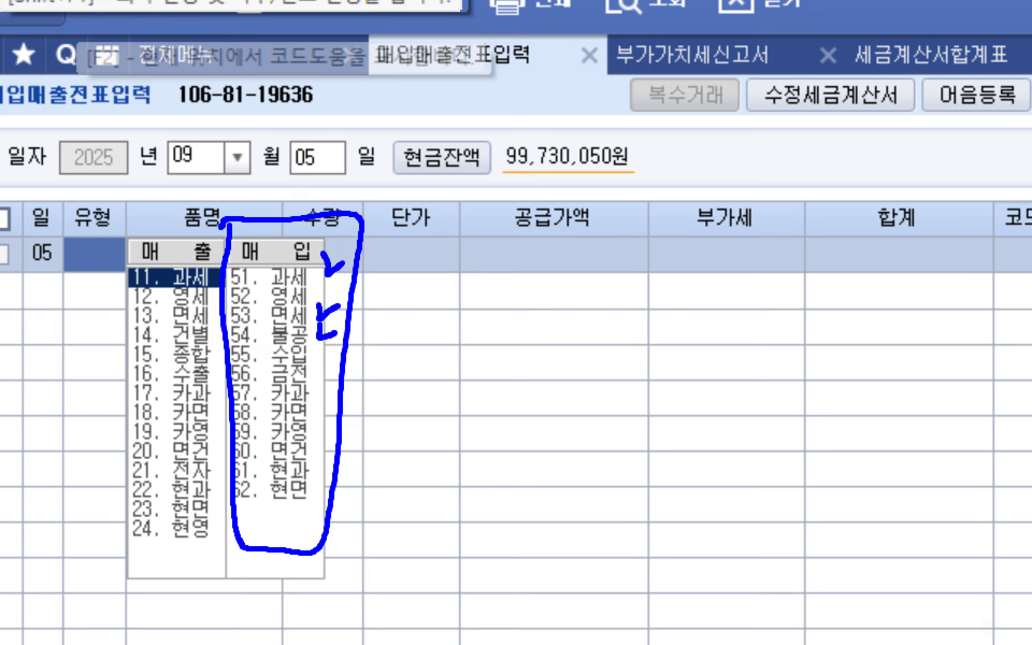
pyautogui.moveTo(321, 377); pyautogui.dragTo(333, 389)
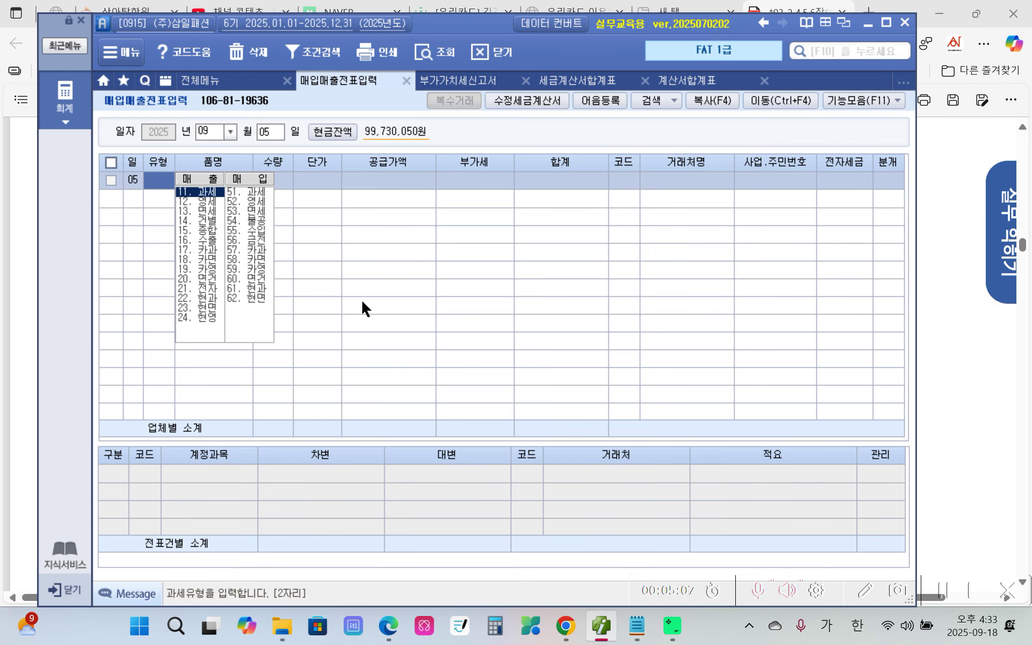
# Bring the PDF forward, scroll up to the full invoice and circle the 스커트 item.
pyautogui.click(388, 625)
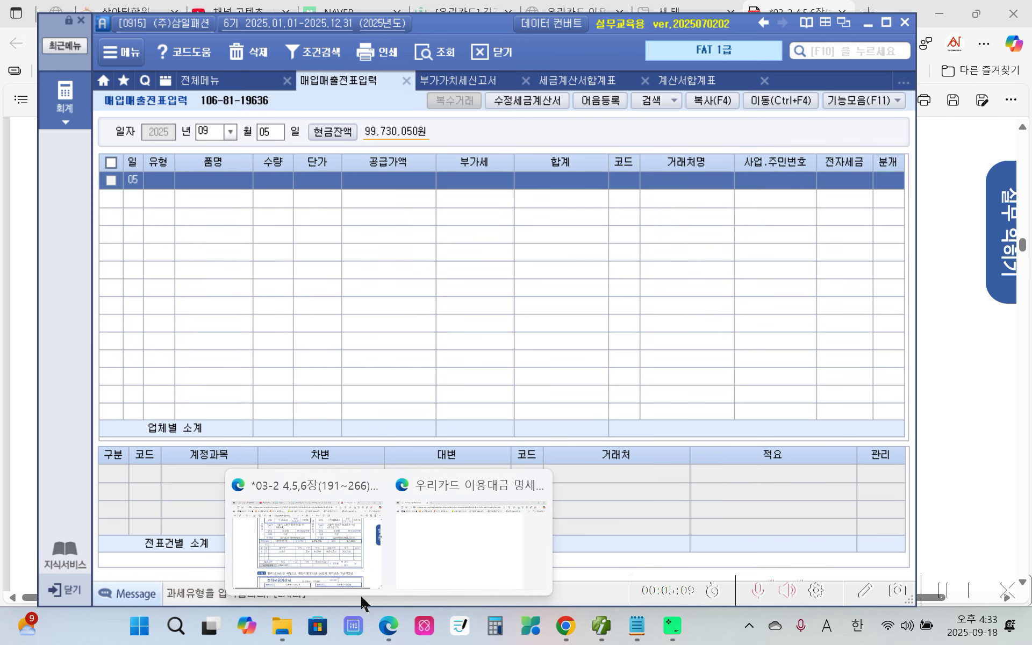
pyautogui.click(330, 569)
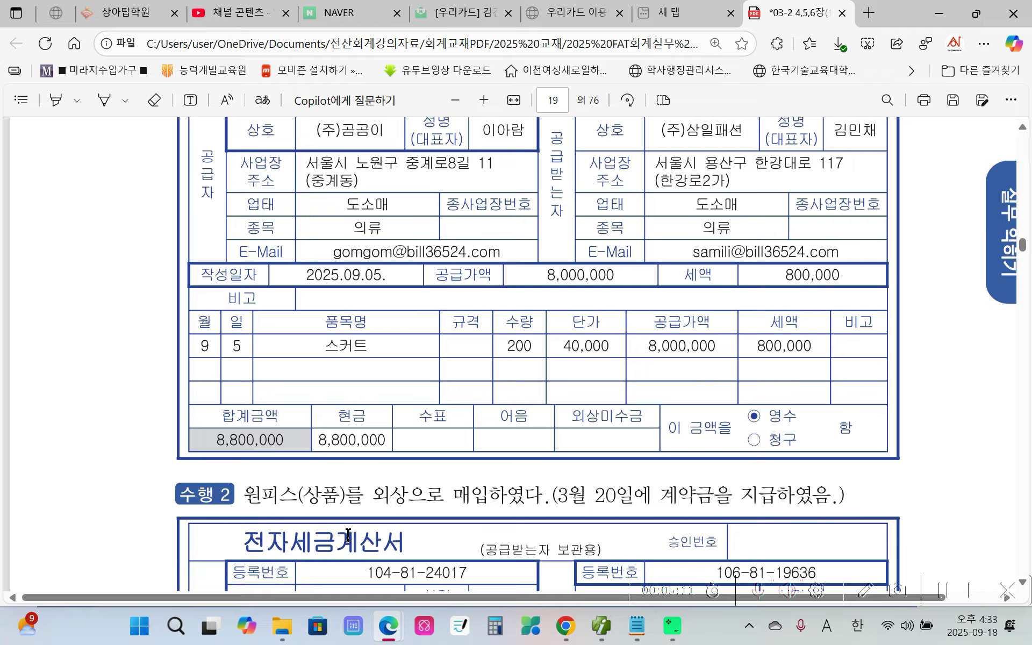
pyautogui.scroll(1, 348, 534)
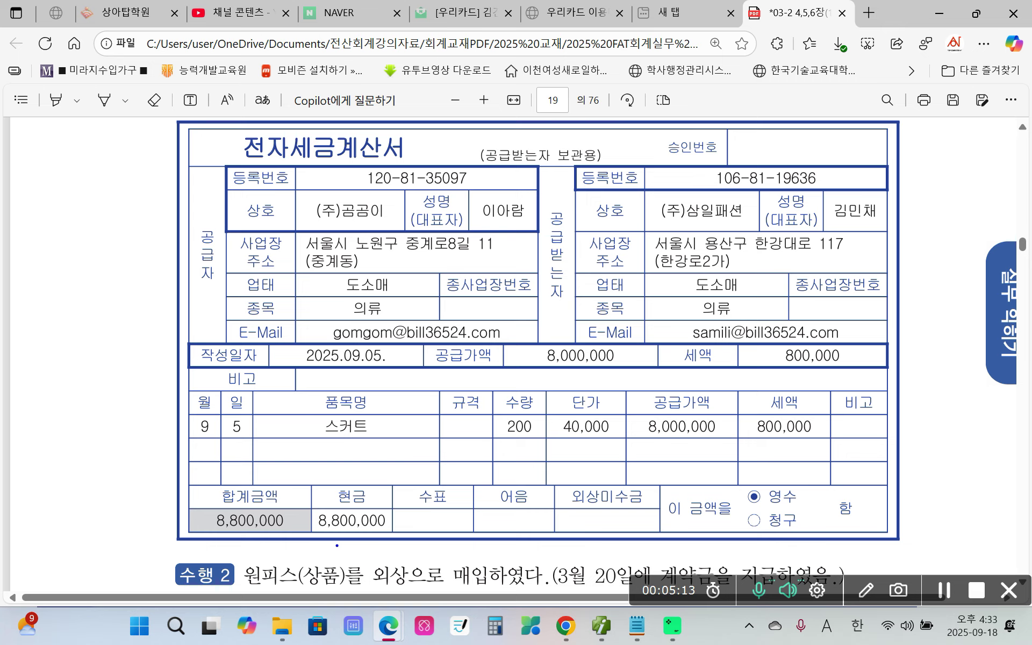
pyautogui.moveTo(353, 467)
pyautogui.mouseDown()
pyautogui.moveTo(323, 460)
pyautogui.moveTo(375, 462)
pyautogui.mouseUp()
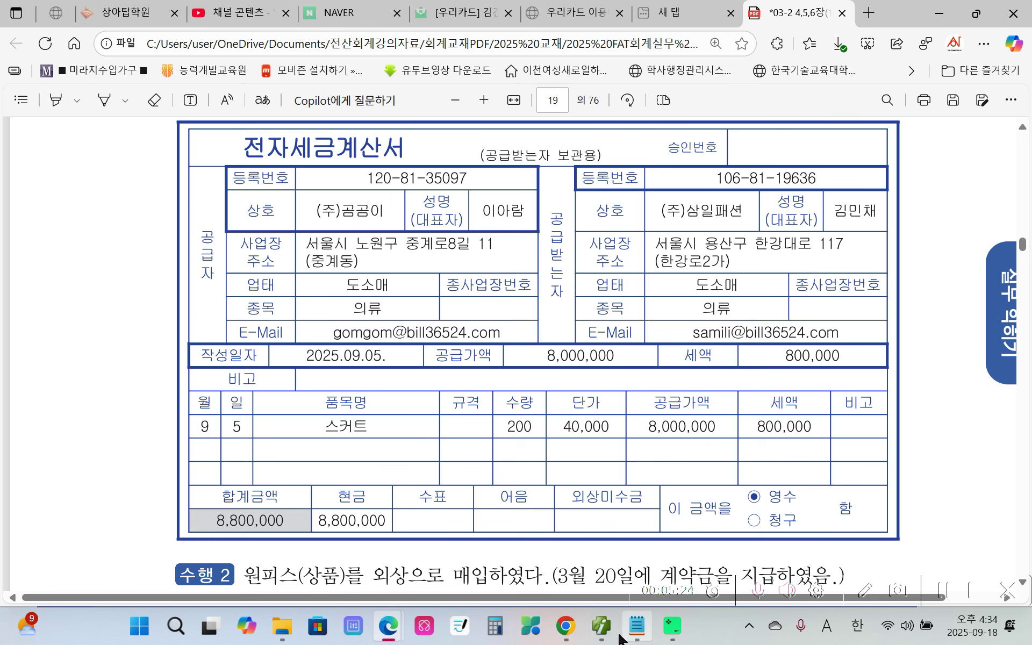
# Back in Smart A, set the line type to 51.과세 and annotate it as a 매입 entry.
pyautogui.moveTo(605, 632)
pyautogui.click(602, 543)
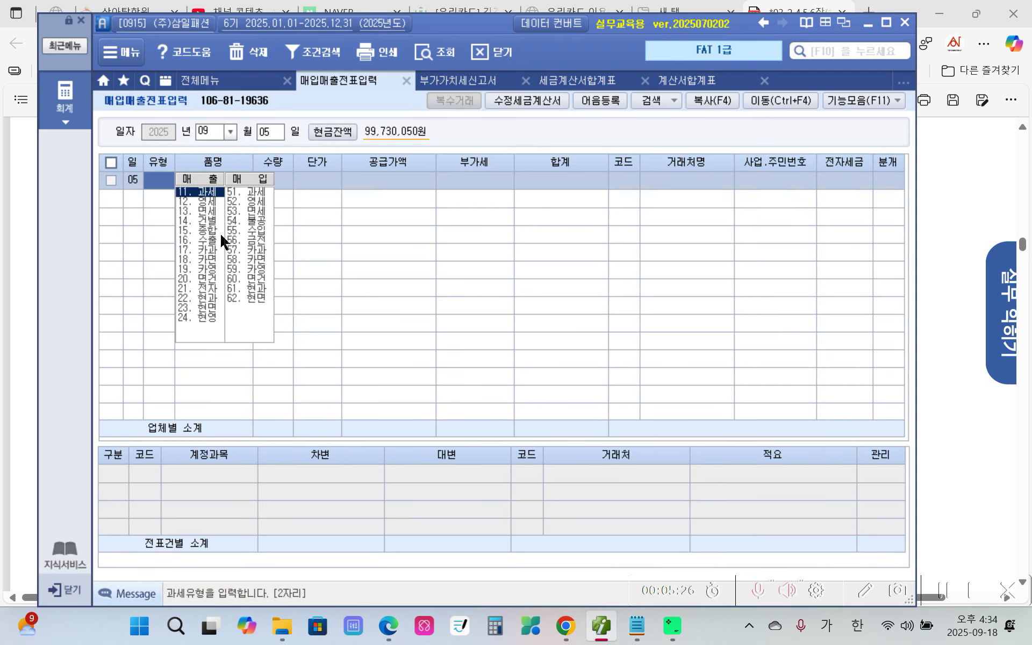
pyautogui.click(237, 191)
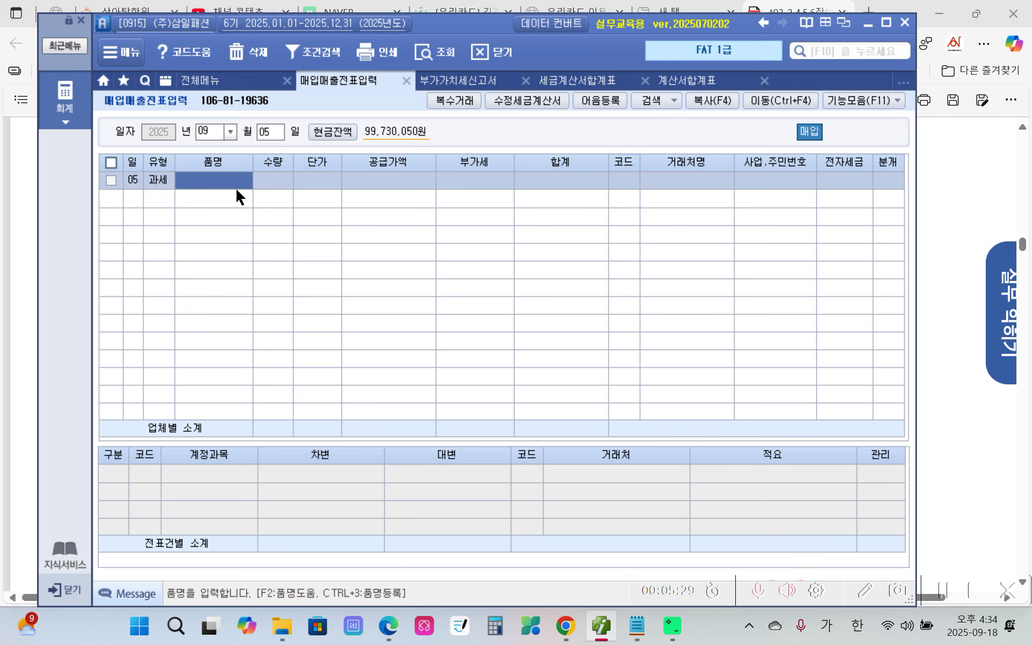
pyautogui.click(236, 190)
pyautogui.moveTo(179, 178)
pyautogui.mouseDown()
pyautogui.moveTo(162, 198)
pyautogui.moveTo(168, 159)
pyautogui.moveTo(179, 182)
pyautogui.mouseUp()
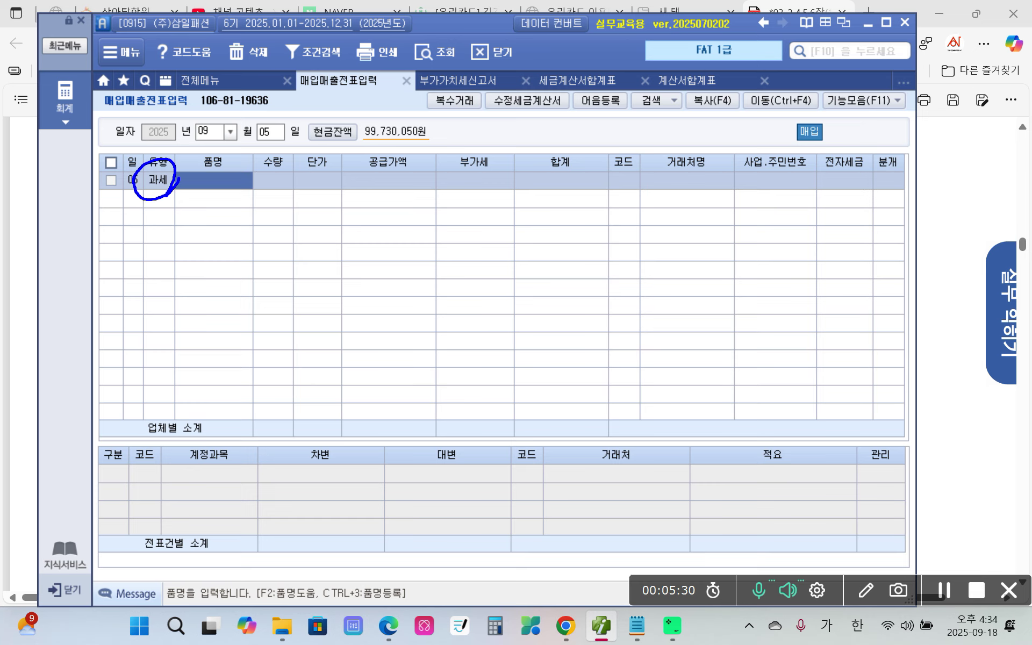
pyautogui.moveTo(827, 149)
pyautogui.mouseDown()
pyautogui.moveTo(798, 152)
pyautogui.moveTo(840, 117)
pyautogui.moveTo(764, 134)
pyautogui.moveTo(835, 148)
pyautogui.mouseUp()
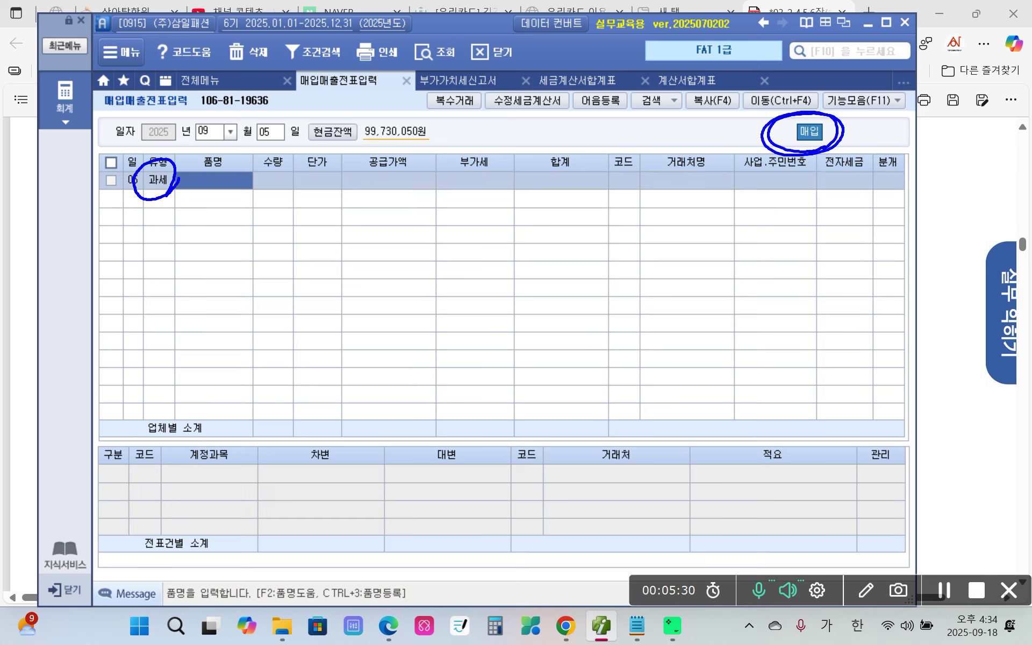
pyautogui.moveTo(157, 200)
pyautogui.mouseDown()
pyautogui.moveTo(119, 197)
pyautogui.moveTo(763, 129)
pyautogui.mouseUp()
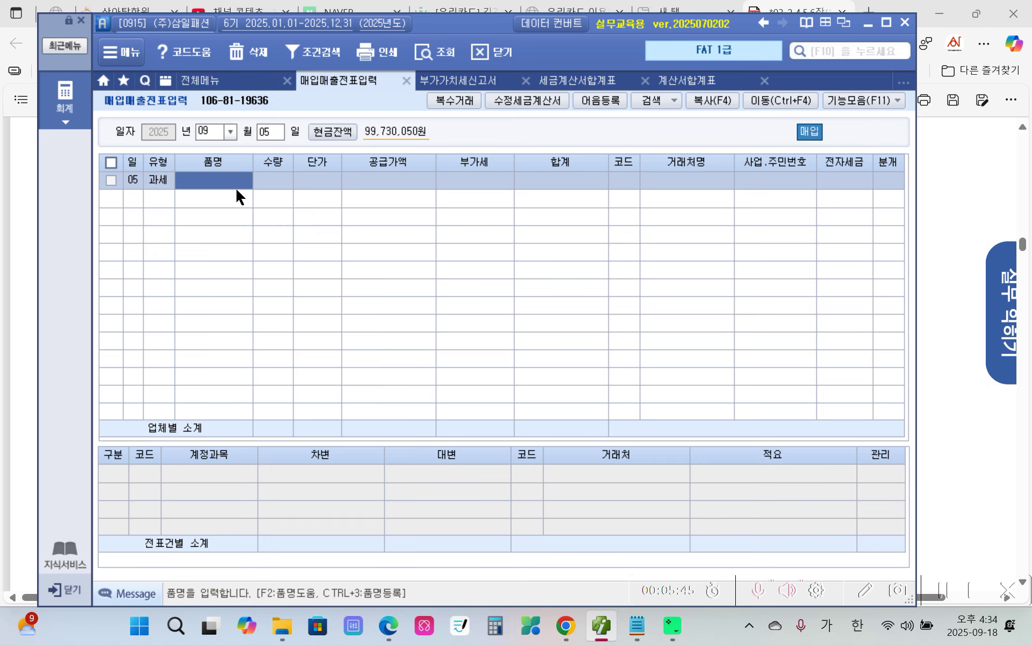
# Enter item 스커트, quantity 200 at 40,000, giving 8,000,000 supply and 800,000 VAT.
pyautogui.write('스캐트')
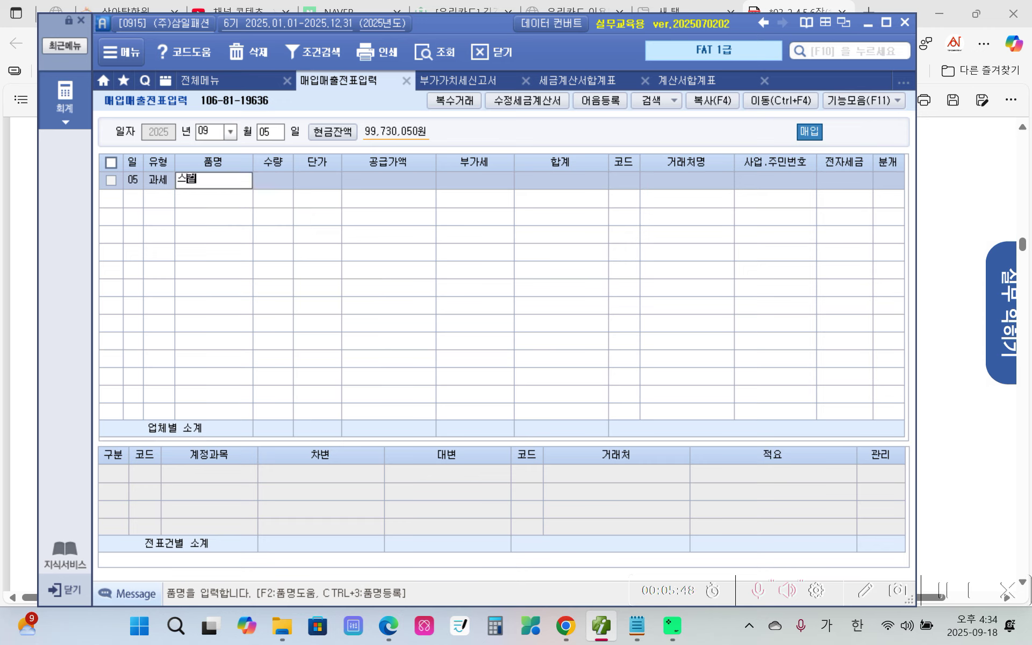
pyautogui.press('Return')
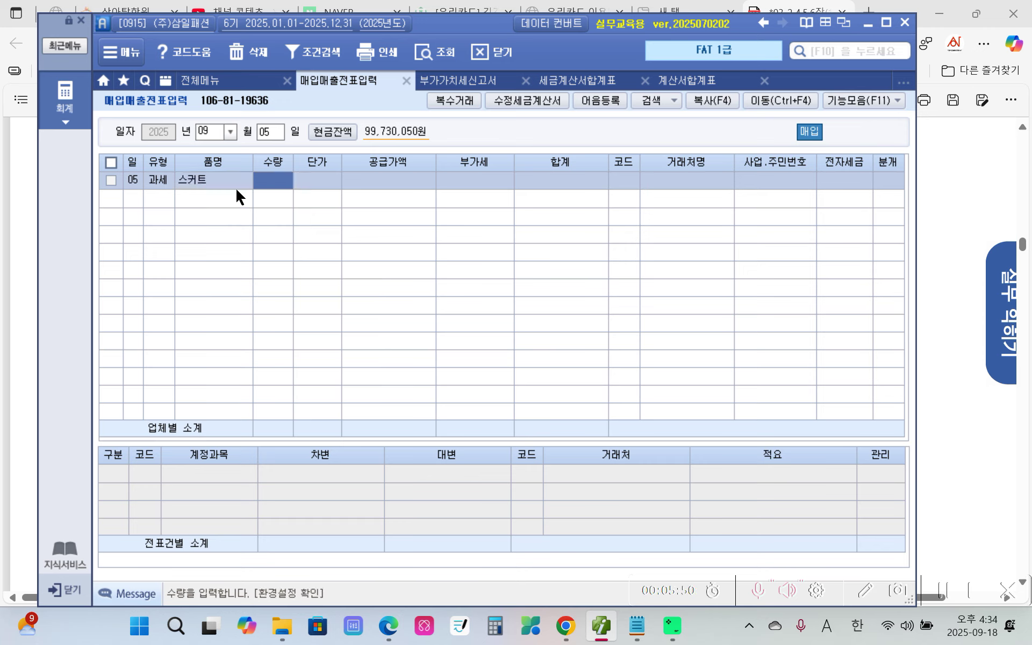
pyautogui.write('200')
pyautogui.press('Return')
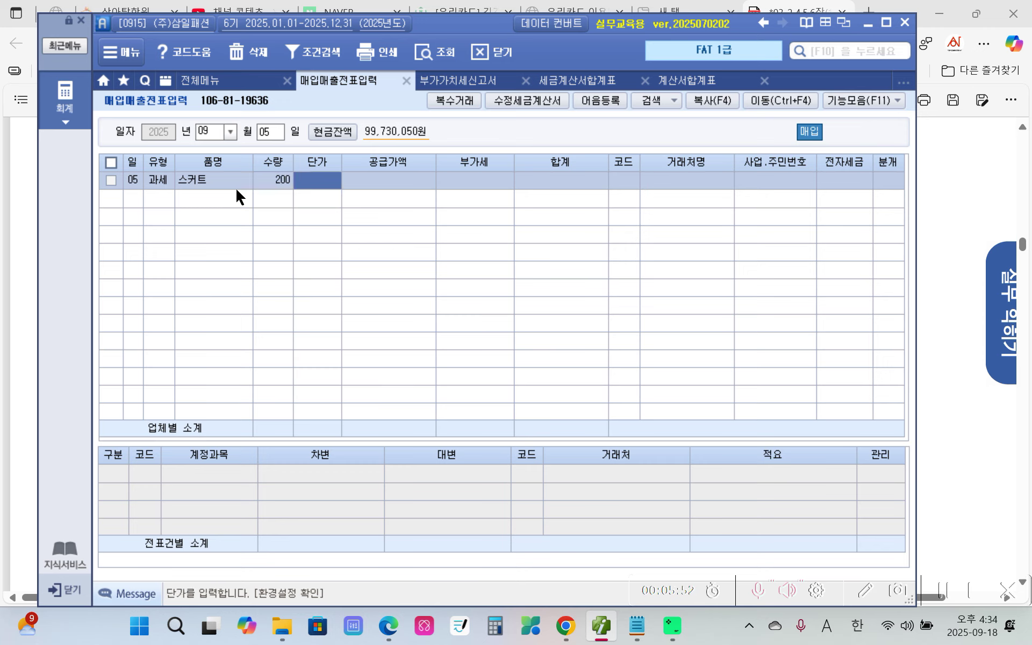
pyautogui.write('400000')
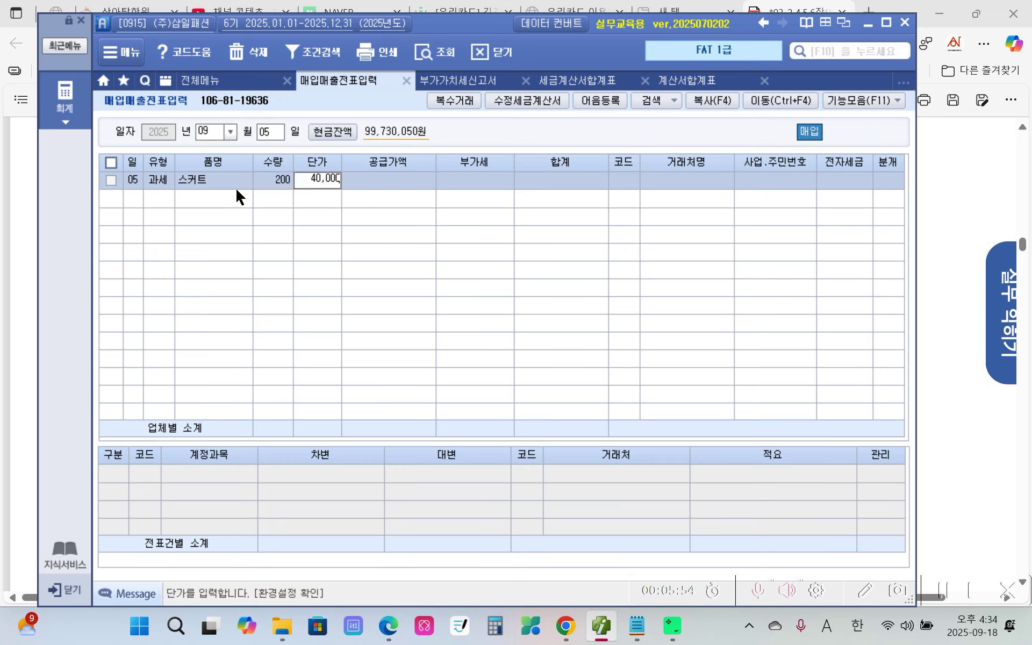
pyautogui.press('Return')
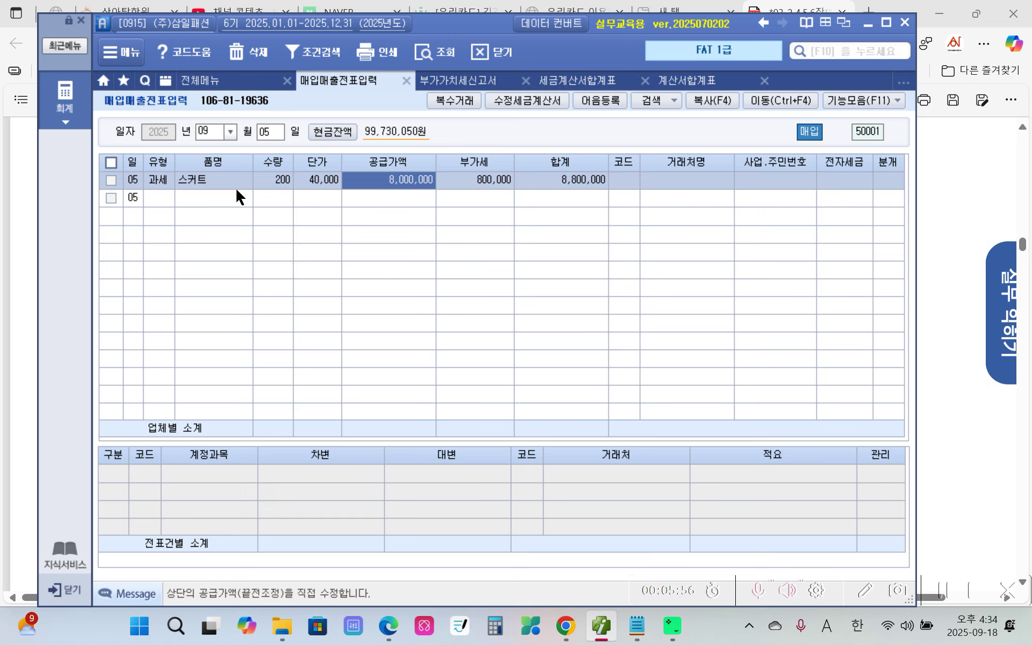
pyautogui.press('Return')
pyautogui.press('Return')
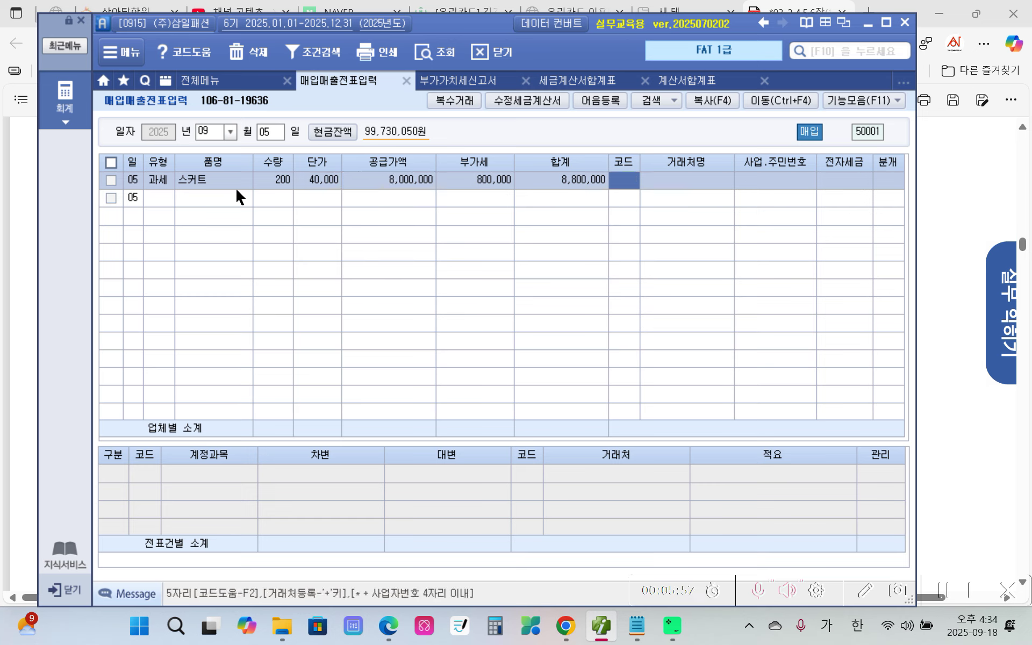
# Set the supplier to 04001 (주)곰곰이 and mark the tax invoice as 1 (전자입력).
pyautogui.write('곰곰')
pyautogui.press('Return')
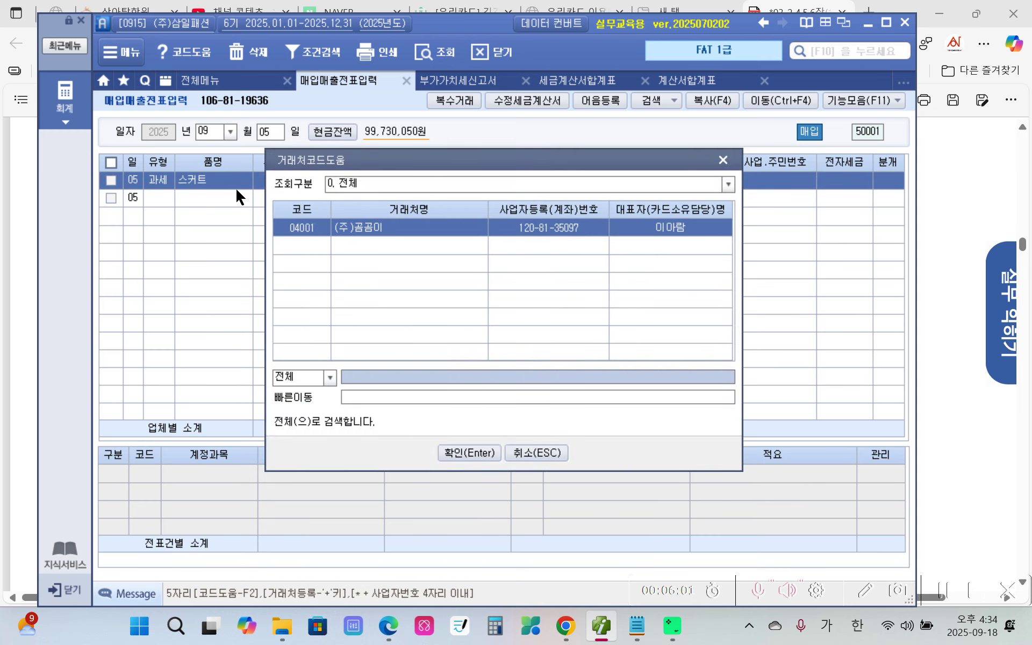
pyautogui.press('Return')
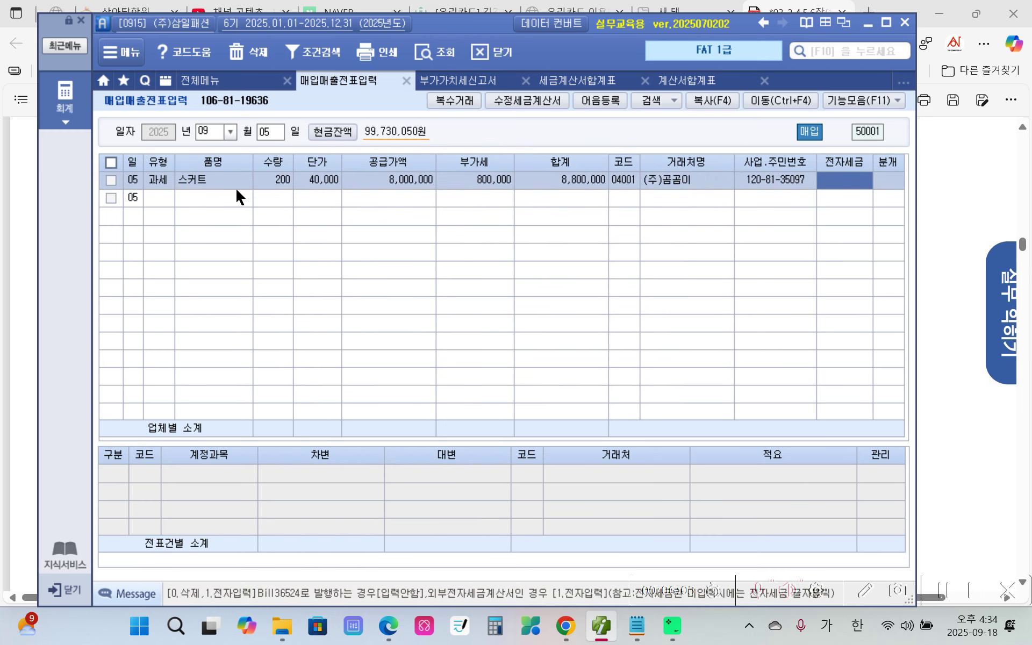
pyautogui.write('1')
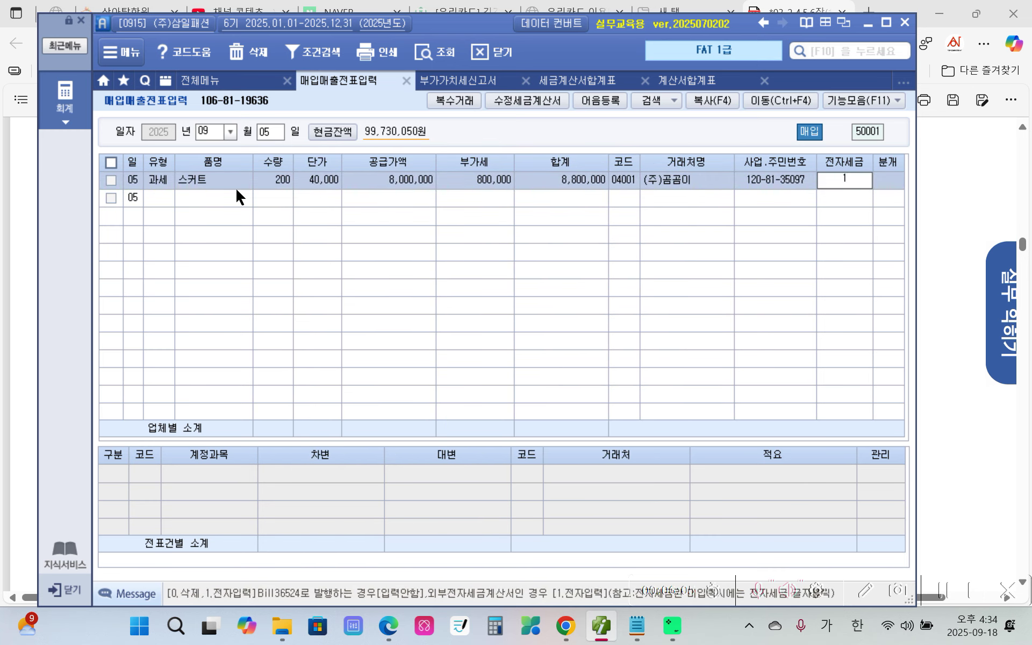
pyautogui.press('Return')
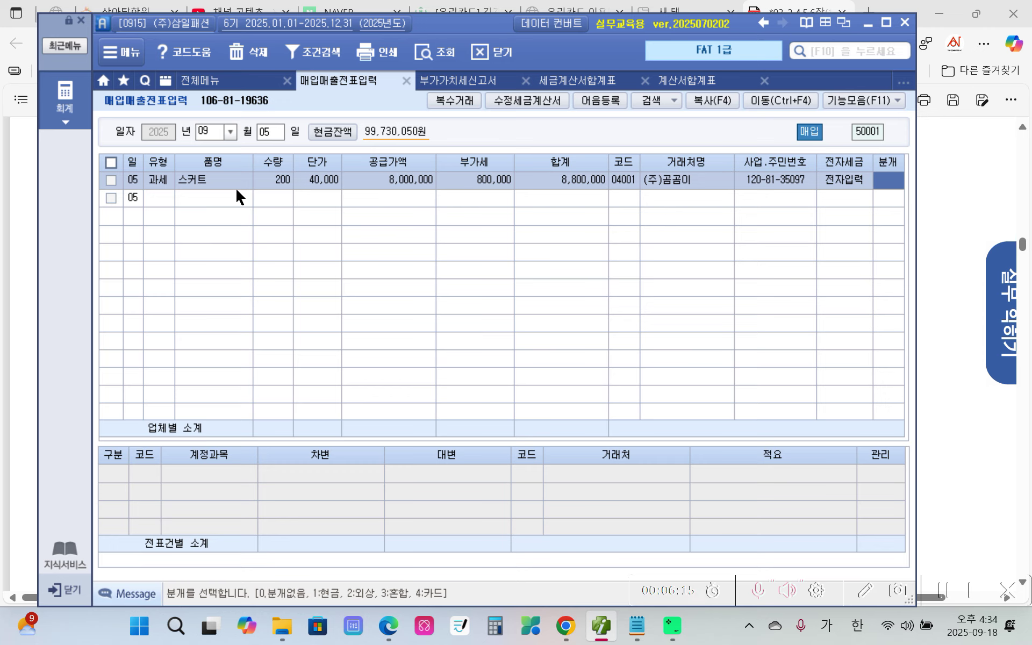
# Enter 분개 type 1 (현금) to debit 상품 8,000,000 and 부가세대급금 800,000 against cash, then review the lines.
pyautogui.write('1')
pyautogui.press('Return')
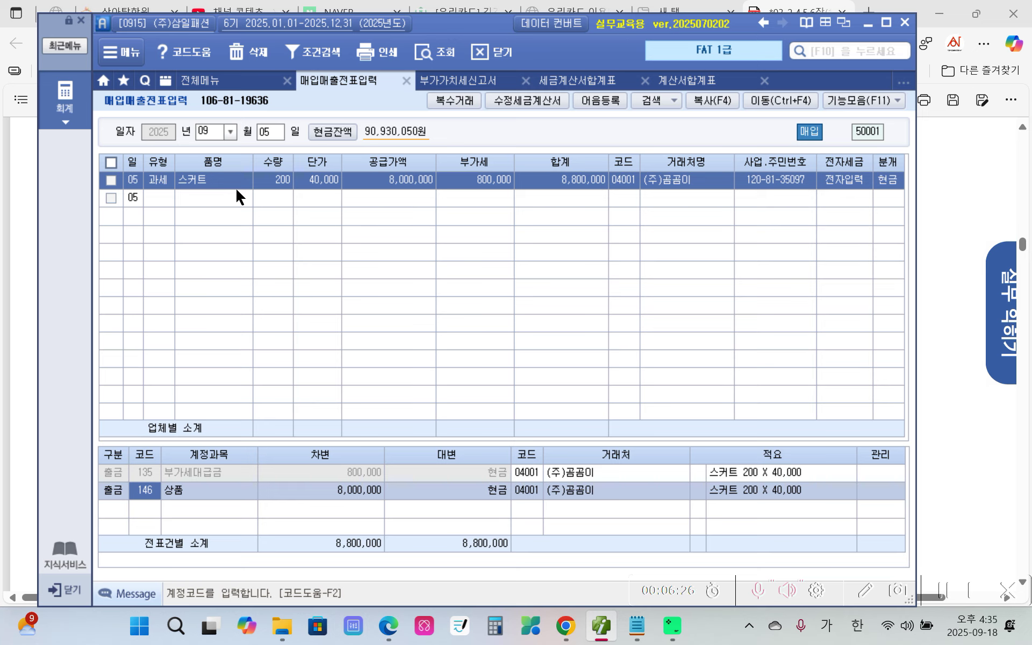
pyautogui.click(470, 473)
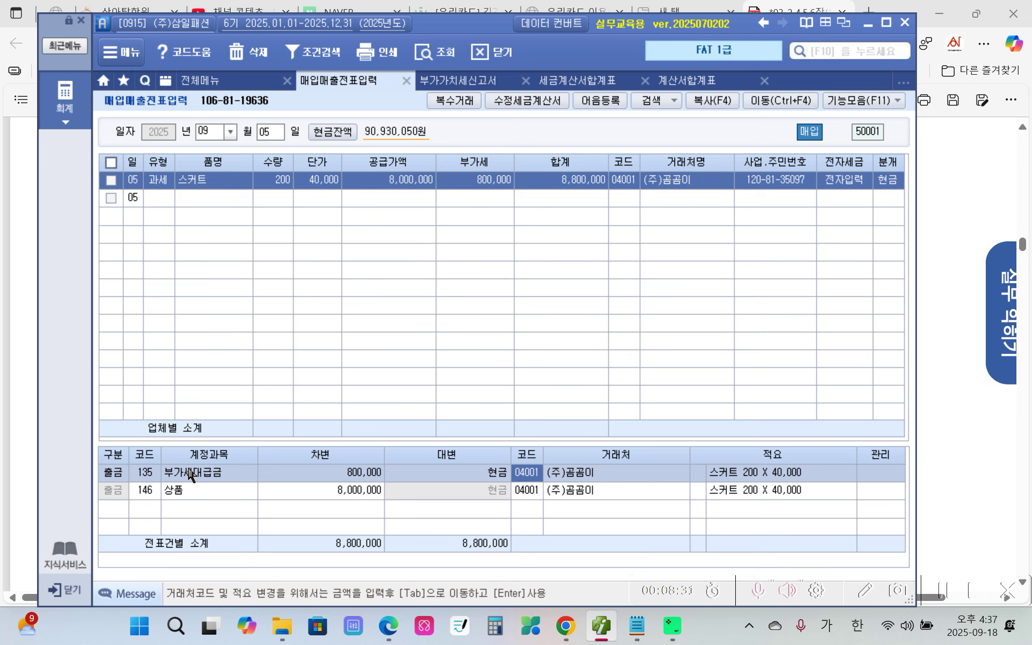
pyautogui.moveTo(224, 211)
pyautogui.mouseDown()
pyautogui.moveTo(144, 194)
pyautogui.moveTo(209, 221)
pyautogui.mouseUp()
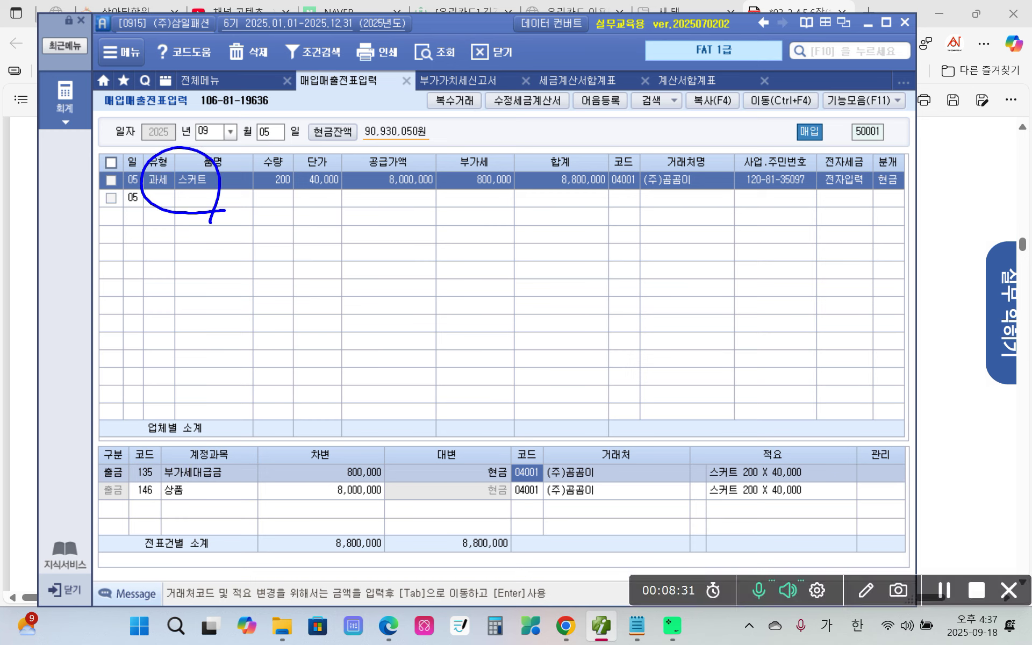
pyautogui.moveTo(613, 189); pyautogui.dragTo(703, 193)
pyautogui.moveTo(499, 217)
pyautogui.mouseDown()
pyautogui.moveTo(482, 140)
pyautogui.moveTo(503, 211)
pyautogui.mouseUp()
pyautogui.moveTo(440, 244)
pyautogui.mouseDown()
pyautogui.moveTo(480, 243)
pyautogui.moveTo(453, 278)
pyautogui.moveTo(482, 280)
pyautogui.mouseUp()
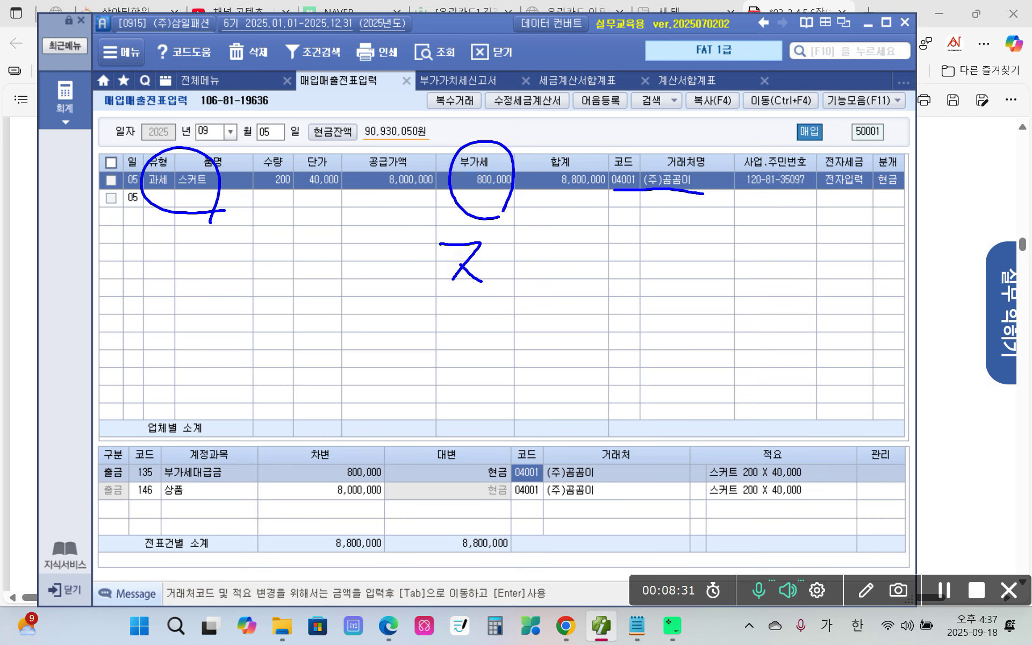
pyautogui.moveTo(499, 229)
pyautogui.mouseDown()
pyautogui.moveTo(498, 281)
pyautogui.moveTo(480, 305)
pyautogui.moveTo(511, 267)
pyautogui.mouseUp()
pyautogui.moveTo(521, 245); pyautogui.dragTo(540, 268)
pyautogui.moveTo(502, 284)
pyautogui.mouseDown()
pyautogui.moveTo(547, 287)
pyautogui.moveTo(527, 327)
pyautogui.mouseUp()
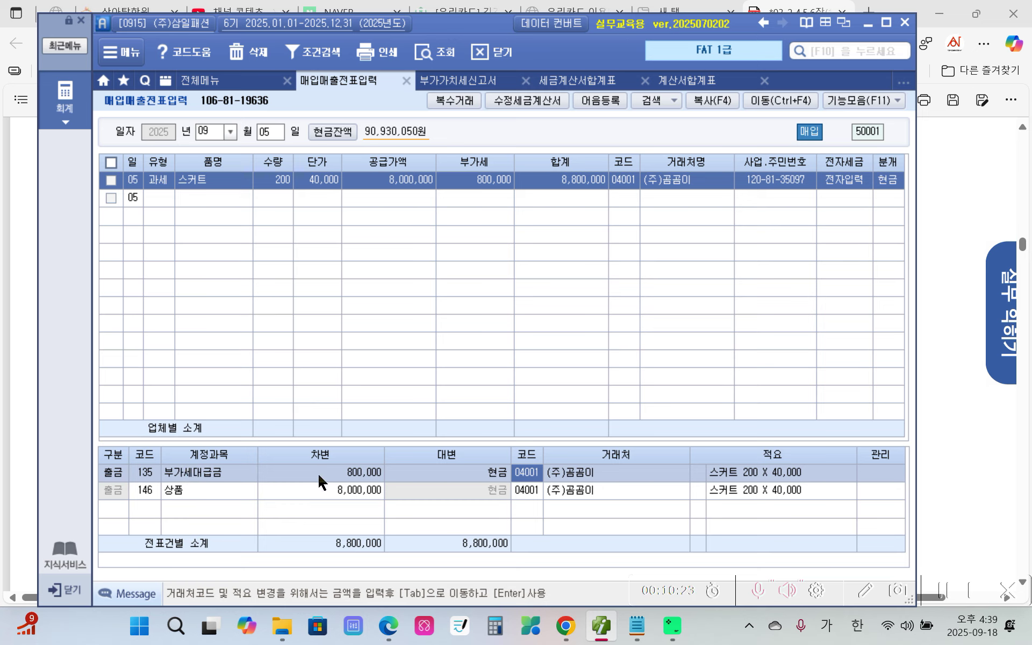
# Review the 상품 8,000,000 and 부가세대급금 800,000 journal lines carrying 적요 '스커트 200 X 40,000'.
pyautogui.click(327, 490)
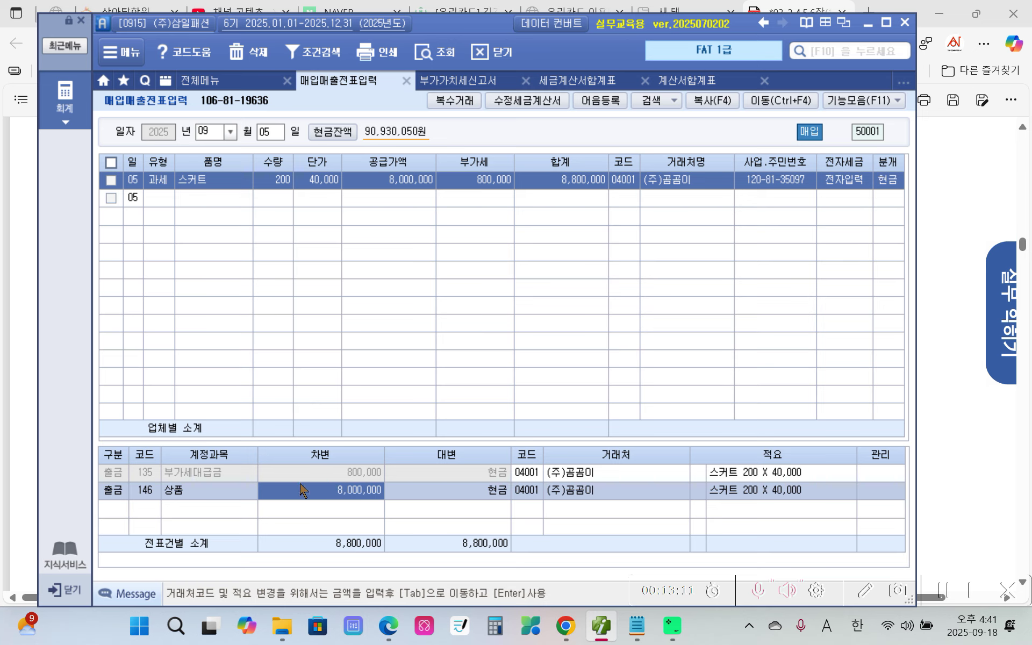
pyautogui.click(157, 472)
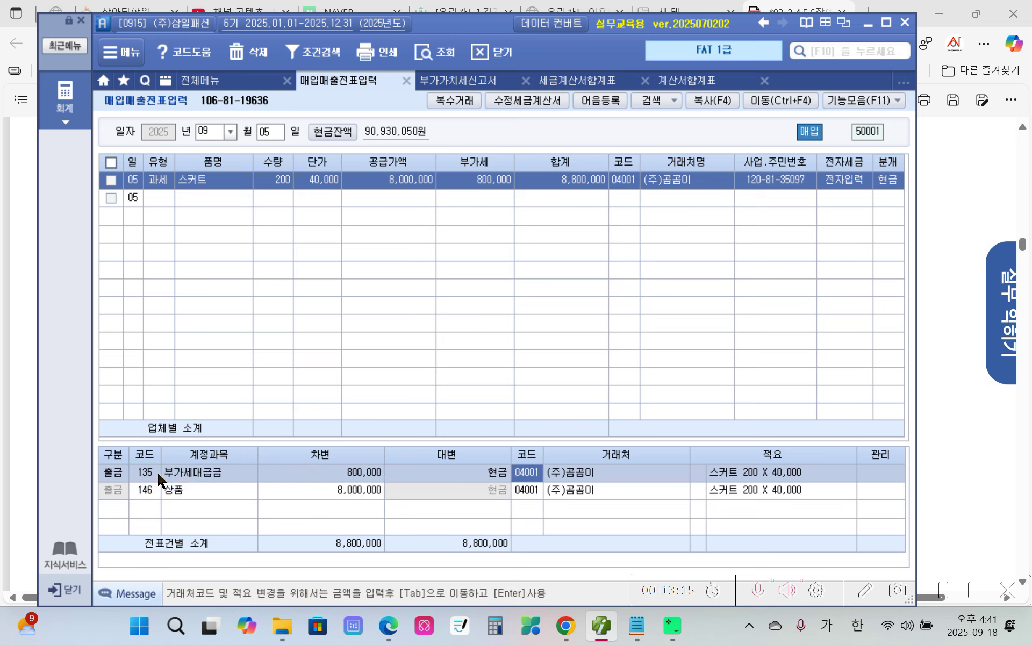
pyautogui.click(163, 489)
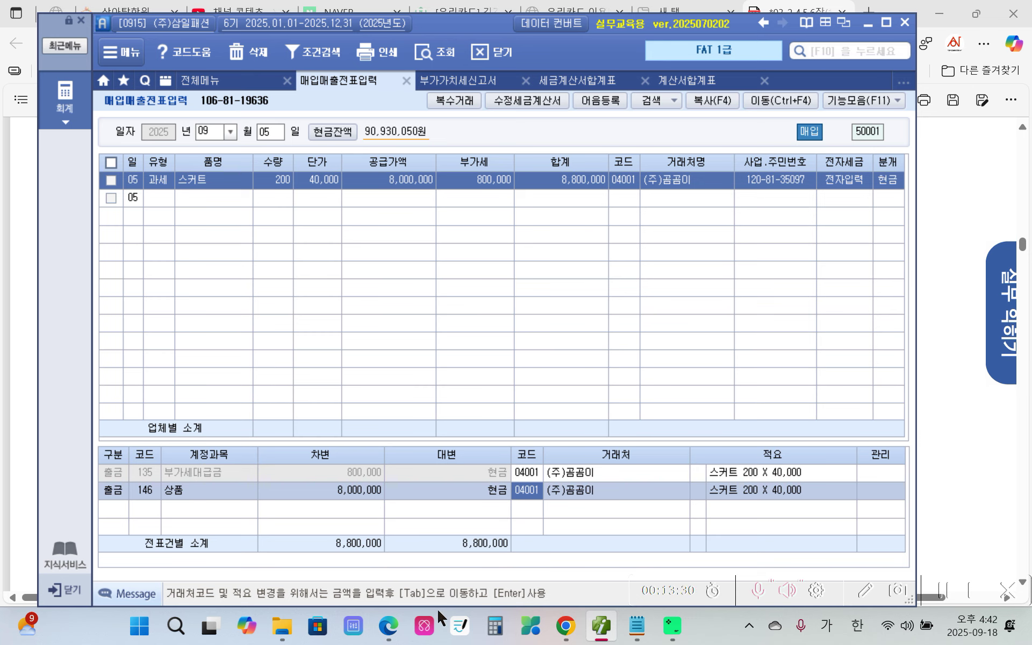
# Return to the textbook PDF in Edge and scroll to task 수행 2.
pyautogui.moveTo(387, 628)
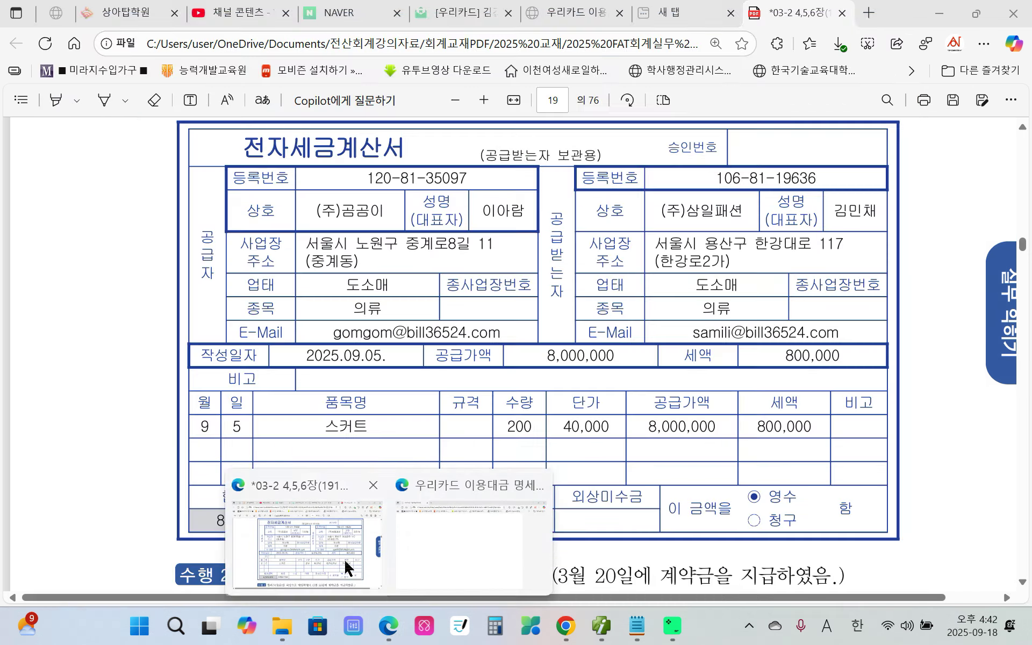
pyautogui.click(344, 564)
pyautogui.scroll(-6, 318, 474)
pyautogui.scroll(1, 321, 476)
pyautogui.scroll(-1, 321, 476)
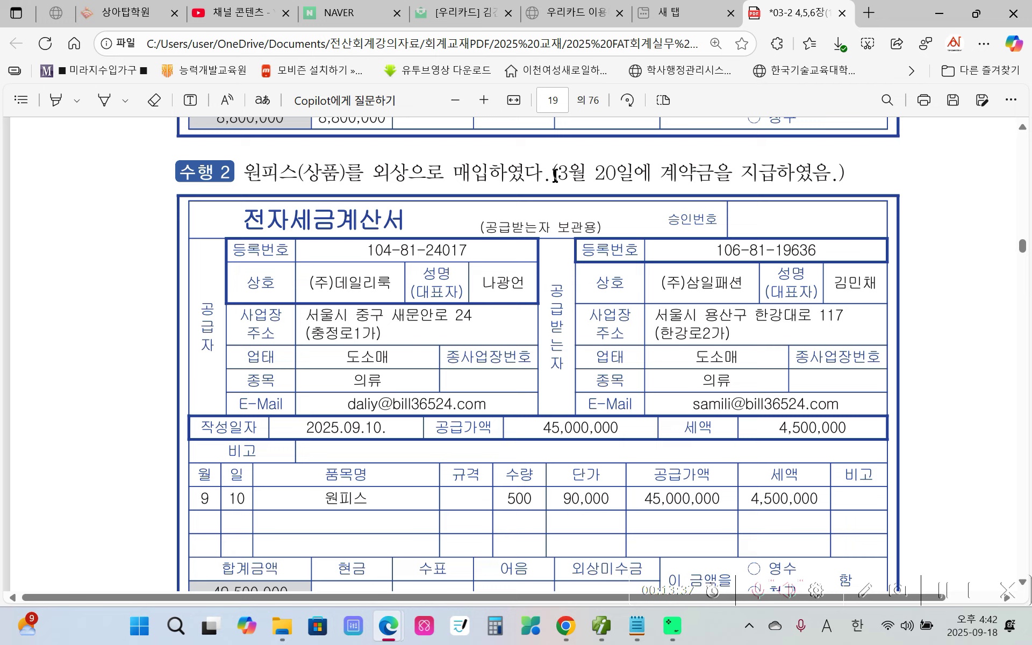
# Highlight the phrase '(3월 20일에' in yellow.
pyautogui.moveTo(556, 176); pyautogui.dragTo(656, 175)
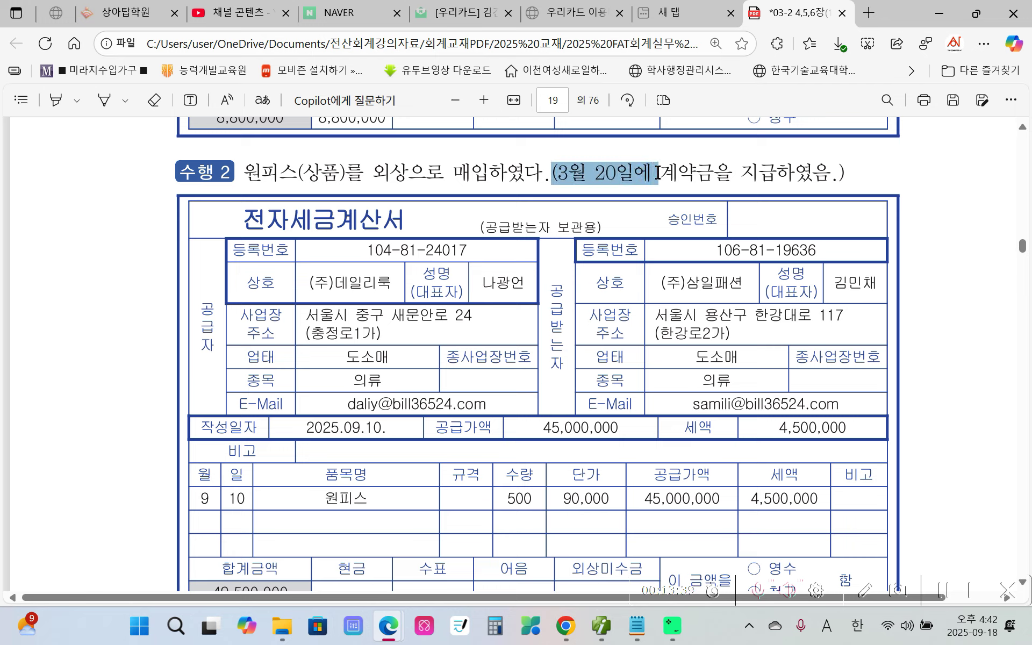
pyautogui.moveTo(690, 147)
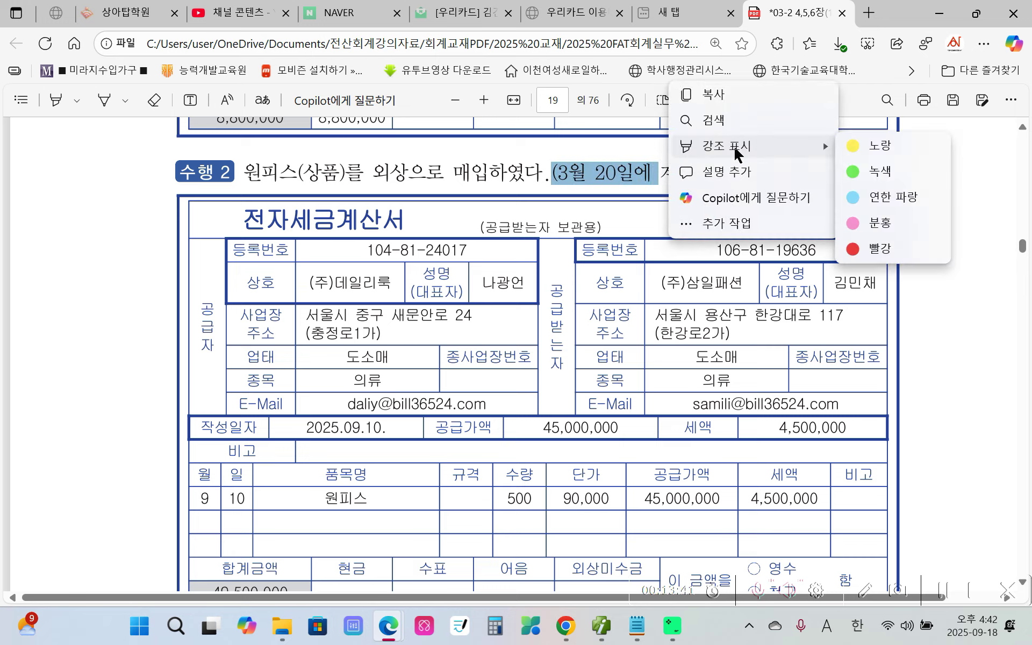
pyautogui.click(879, 147)
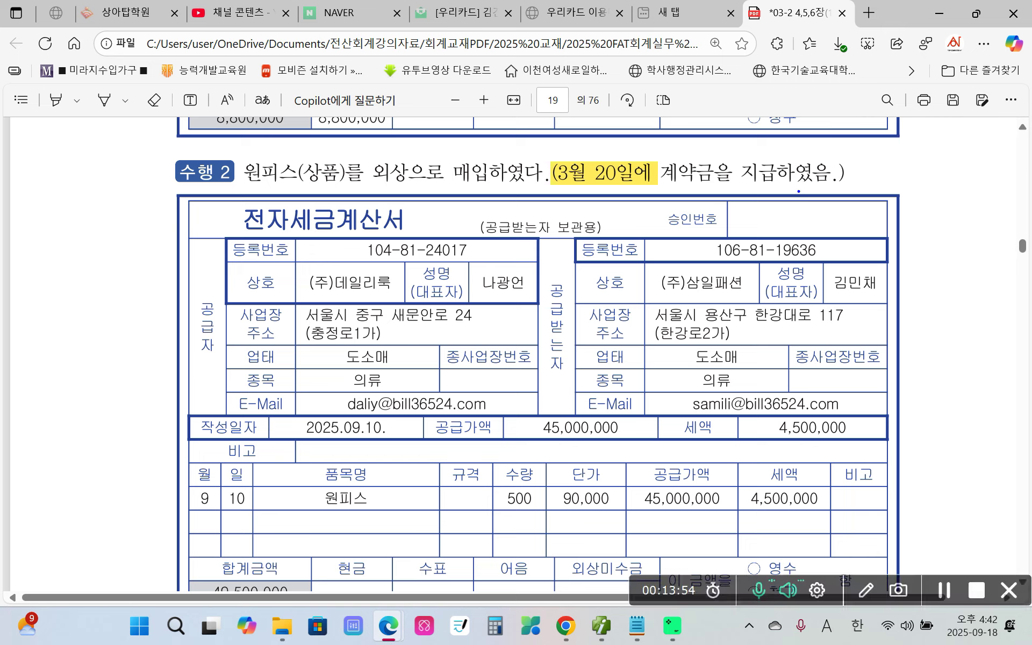
pyautogui.moveTo(562, 198)
pyautogui.mouseDown()
pyautogui.moveTo(641, 186)
pyautogui.moveTo(622, 211)
pyautogui.mouseUp()
pyautogui.moveTo(190, 484)
pyautogui.mouseDown()
pyautogui.moveTo(187, 521)
pyautogui.moveTo(531, 531)
pyautogui.moveTo(904, 498)
pyautogui.moveTo(639, 459)
pyautogui.moveTo(227, 475)
pyautogui.moveTo(195, 506)
pyautogui.mouseUp()
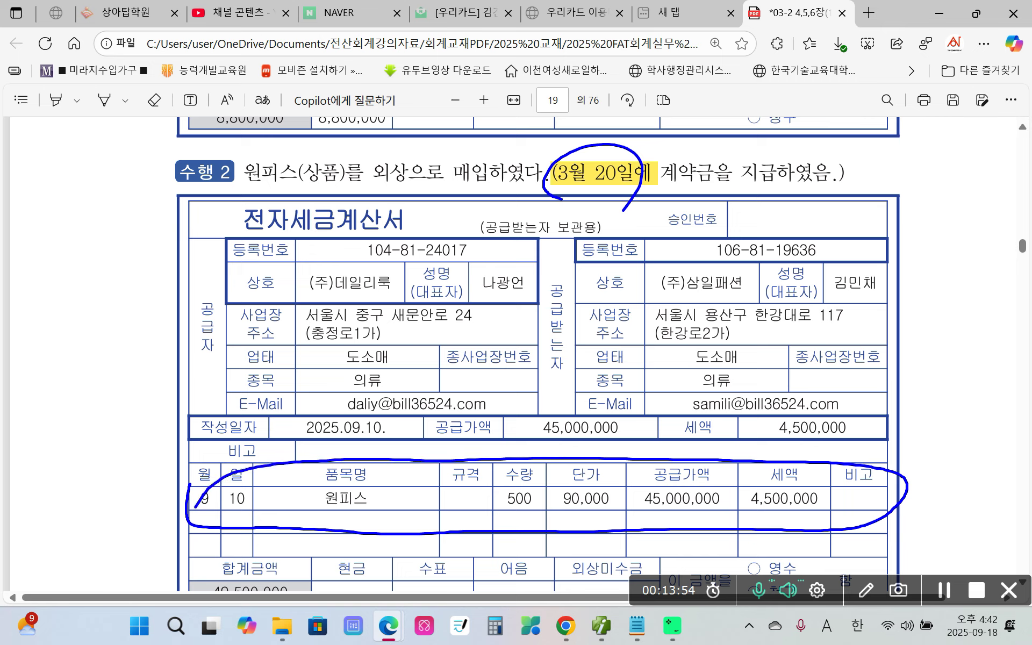
pyautogui.moveTo(544, 197); pyautogui.dragTo(827, 199)
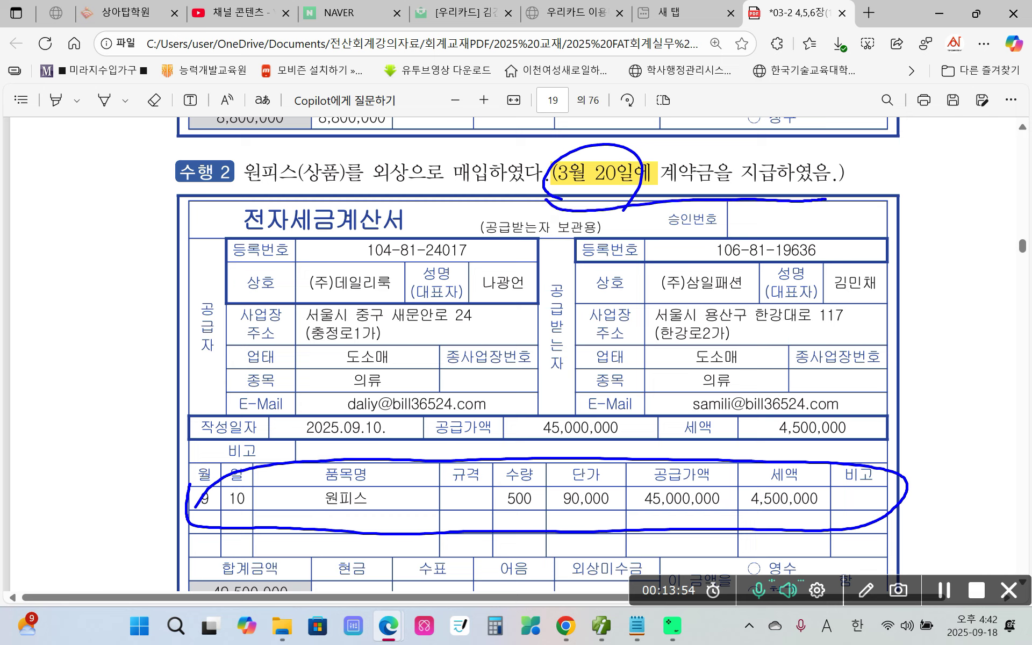
pyautogui.moveTo(572, 218); pyautogui.dragTo(774, 224)
pyautogui.moveTo(592, 215)
pyautogui.mouseDown()
pyautogui.moveTo(537, 197)
pyautogui.moveTo(620, 207)
pyautogui.mouseUp()
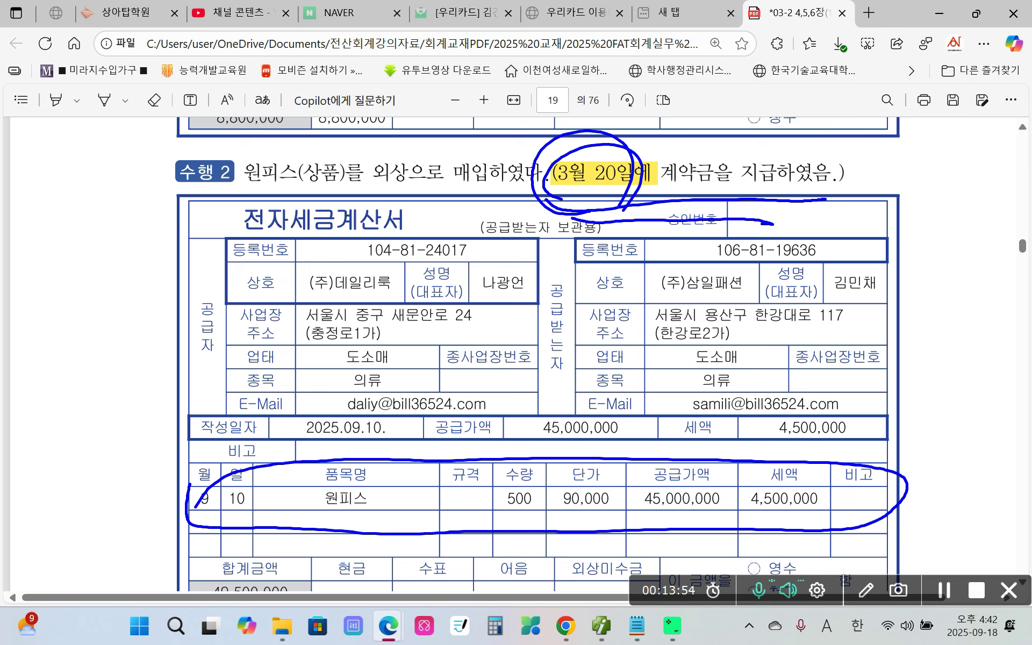
pyautogui.moveTo(557, 200); pyautogui.dragTo(838, 205)
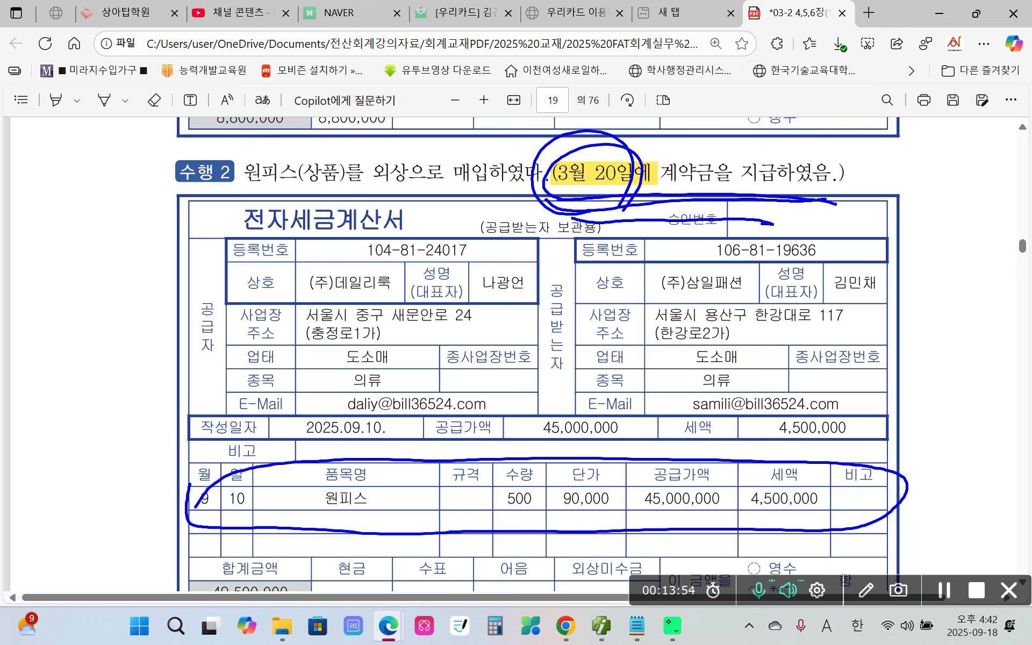
pyautogui.press('Escape')
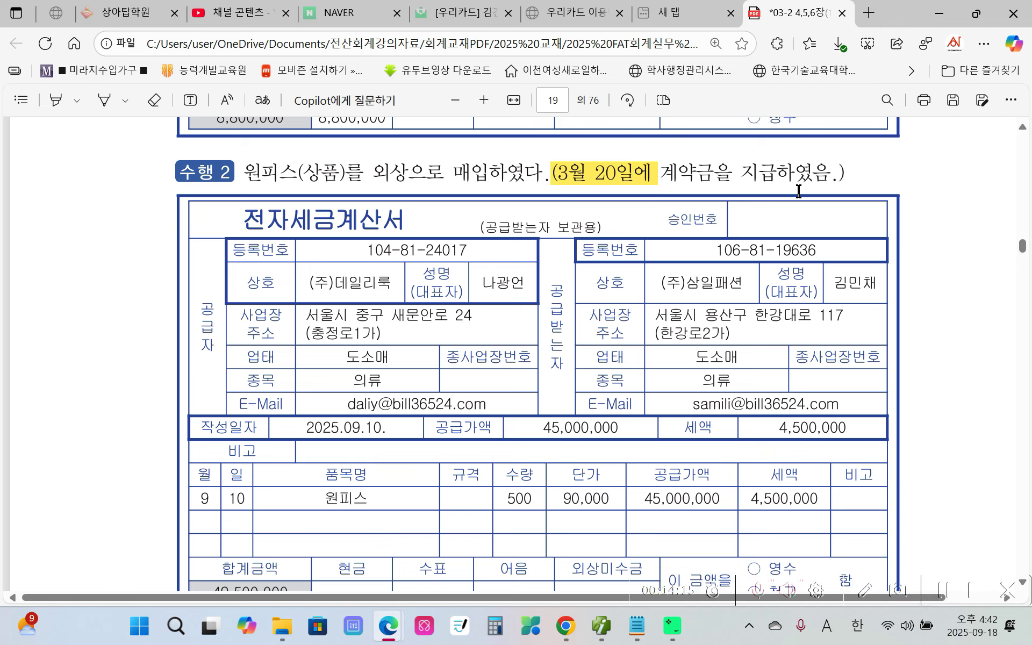
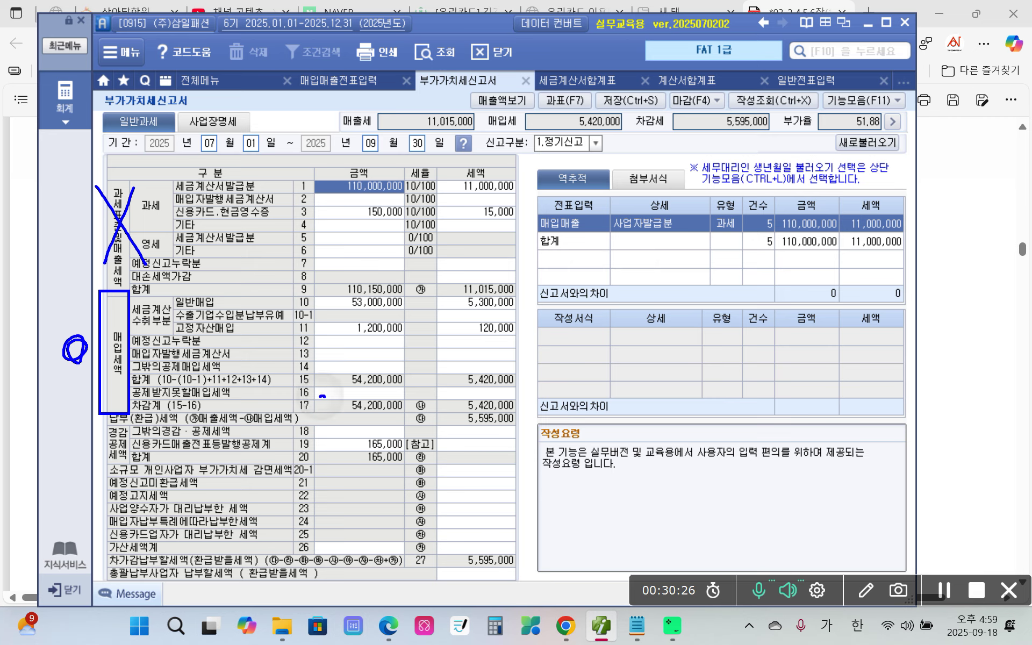
# Mark up purchase rows 10 (53,000,000 / 5,300,000) and 11 (1,200,000 / 120,000) on the VAT return.
pyautogui.moveTo(325, 397)
pyautogui.mouseDown()
pyautogui.moveTo(283, 383)
pyautogui.moveTo(281, 311)
pyautogui.moveTo(299, 294)
pyautogui.moveTo(320, 338)
pyautogui.moveTo(326, 402)
pyautogui.mouseUp()
pyautogui.moveTo(160, 300); pyautogui.dragTo(162, 323)
pyautogui.moveTo(174, 308); pyautogui.dragTo(280, 308)
pyautogui.moveTo(177, 335); pyautogui.dragTo(239, 335)
pyautogui.moveTo(342, 310); pyautogui.dragTo(390, 309)
pyautogui.moveTo(460, 309); pyautogui.dragTo(508, 311)
pyautogui.moveTo(348, 339); pyautogui.dragTo(383, 340)
pyautogui.moveTo(467, 337); pyautogui.dragTo(513, 335)
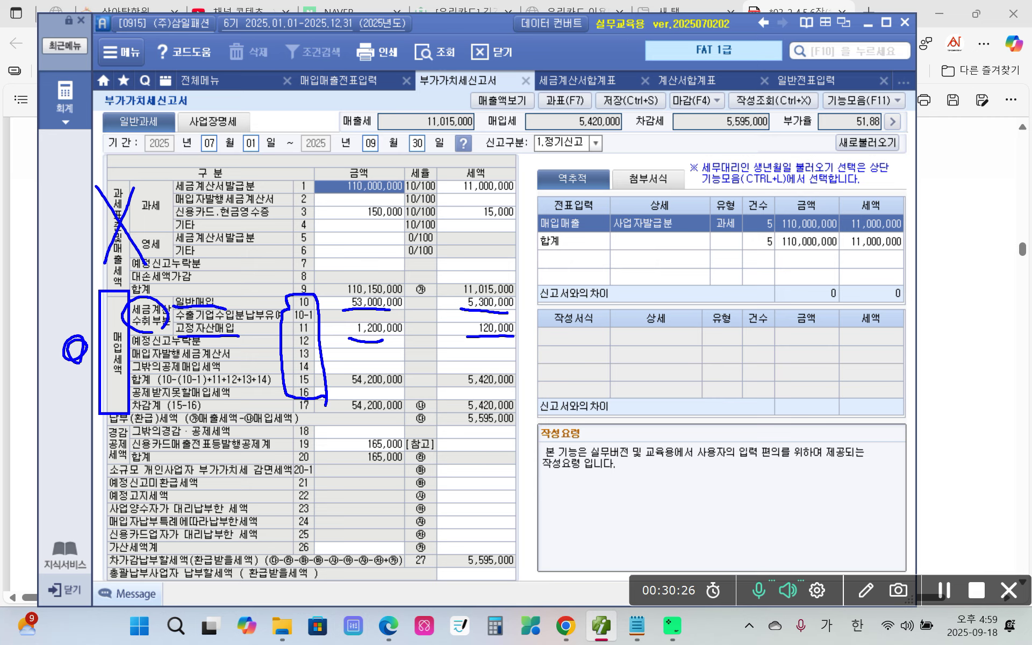
# Re-mark the 세금계산 수취부분 group, underlining the row 11 fixed-asset and row 10 general purchases.
pyautogui.moveTo(159, 321); pyautogui.dragTo(176, 333)
pyautogui.moveTo(292, 337); pyautogui.dragTo(393, 339)
pyautogui.moveTo(299, 307); pyautogui.dragTo(363, 312)
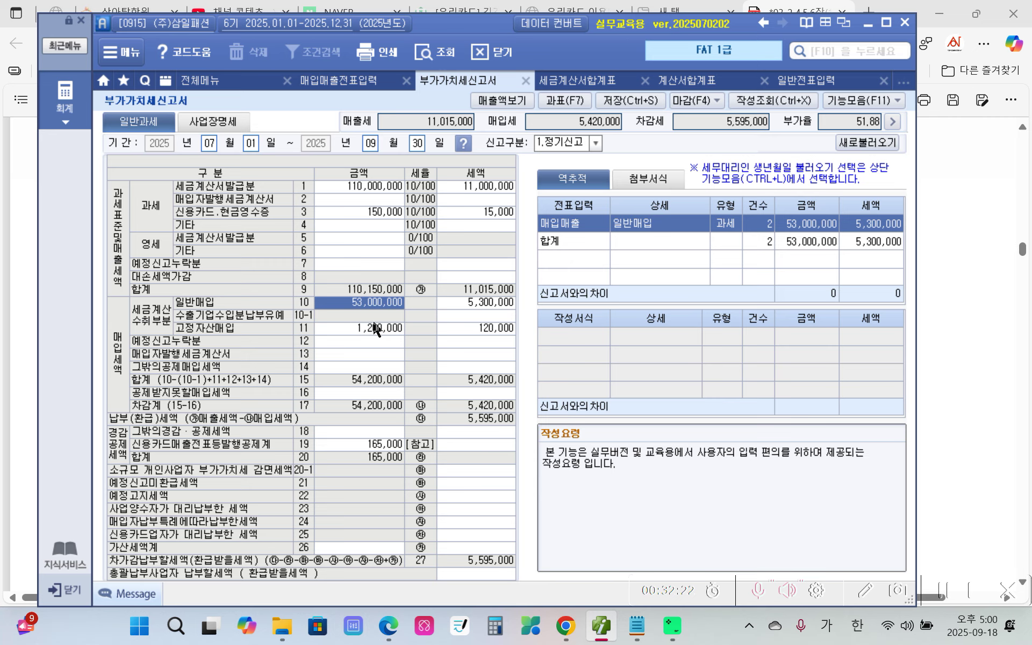
pyautogui.click(372, 328)
pyautogui.click(476, 303)
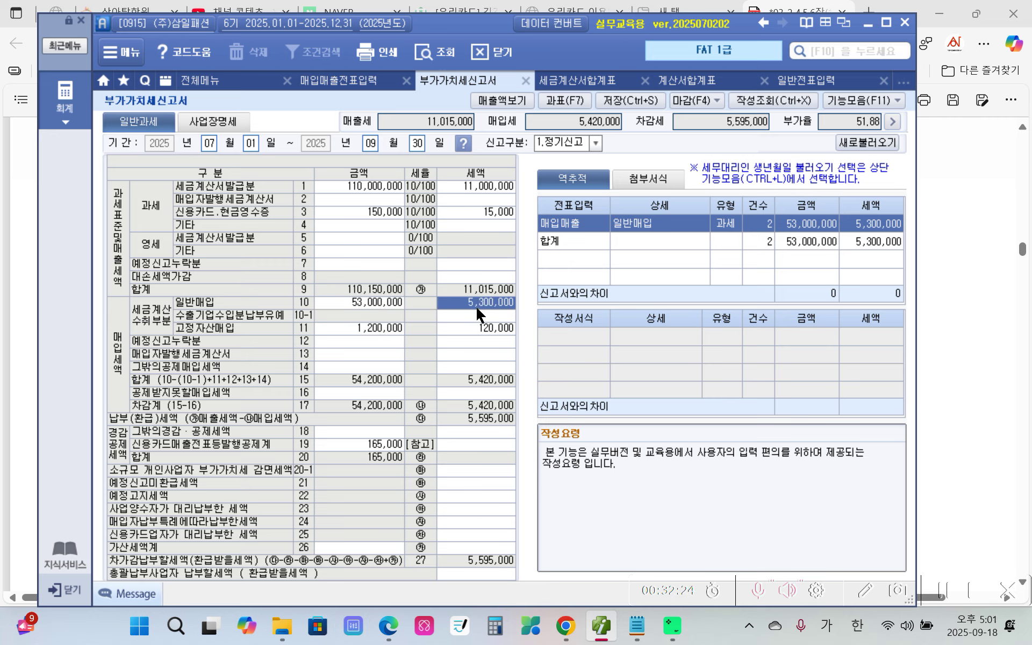
pyautogui.click(477, 320)
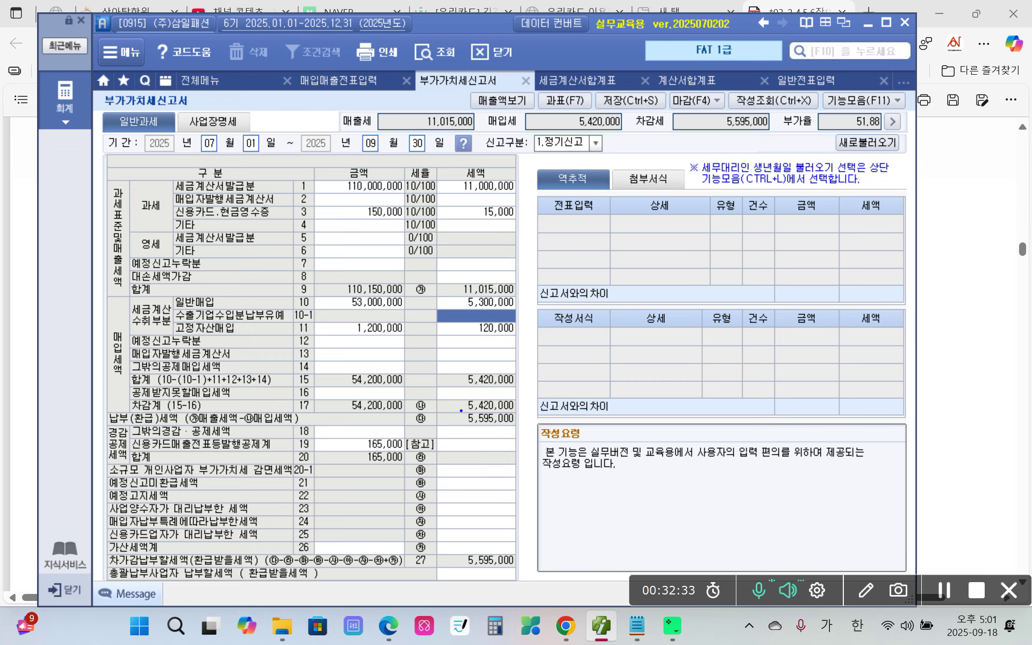
pyautogui.moveTo(321, 293); pyautogui.dragTo(314, 279)
pyautogui.moveTo(410, 277)
pyautogui.mouseDown()
pyautogui.moveTo(422, 302)
pyautogui.moveTo(538, 297)
pyautogui.moveTo(445, 272)
pyautogui.moveTo(404, 300)
pyautogui.mouseUp()
pyautogui.moveTo(402, 392)
pyautogui.mouseDown()
pyautogui.moveTo(519, 395)
pyautogui.moveTo(422, 400)
pyautogui.mouseUp()
pyautogui.moveTo(292, 421)
pyautogui.mouseDown()
pyautogui.moveTo(309, 423)
pyautogui.moveTo(314, 408)
pyautogui.mouseUp()
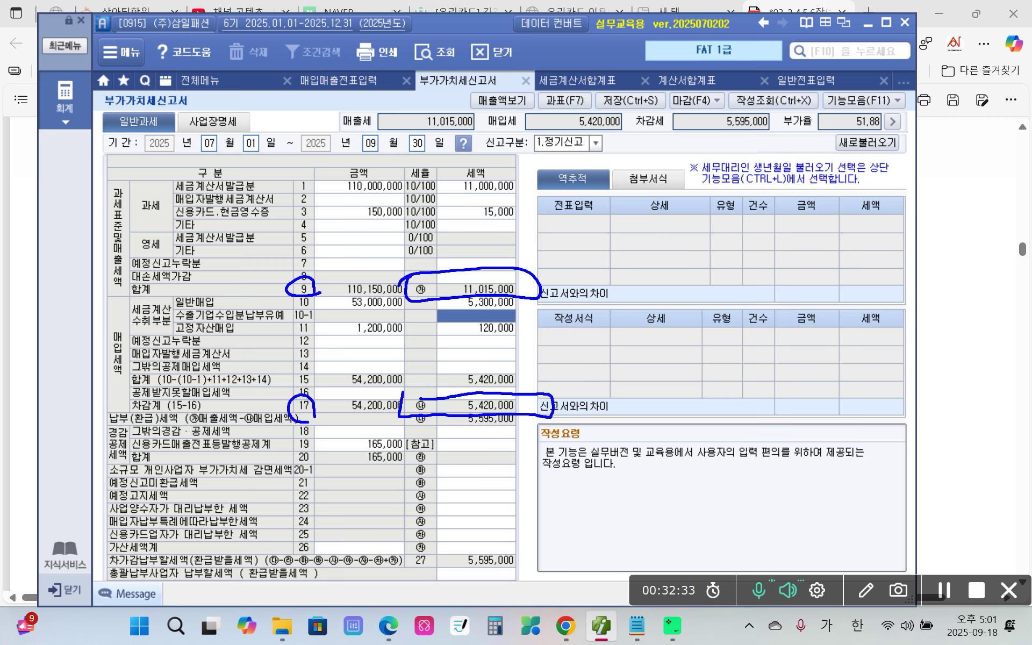
pyautogui.moveTo(440, 267)
pyautogui.mouseDown()
pyautogui.moveTo(473, 302)
pyautogui.moveTo(462, 267)
pyautogui.mouseUp()
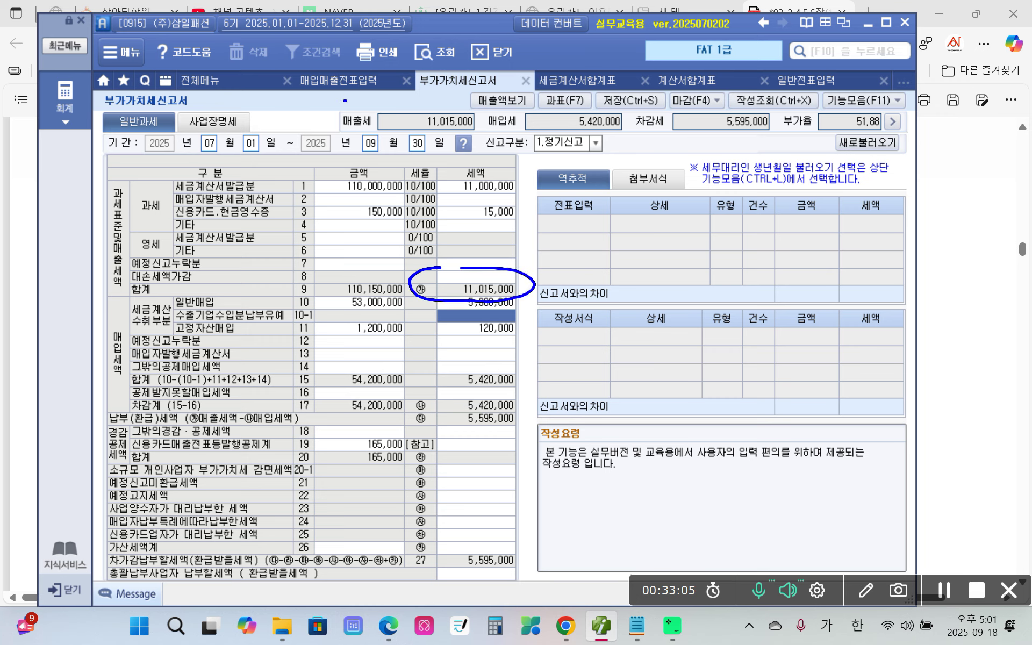
pyautogui.moveTo(346, 101)
pyautogui.mouseDown()
pyautogui.moveTo(465, 141)
pyautogui.moveTo(344, 102)
pyautogui.mouseUp()
pyautogui.moveTo(525, 287)
pyautogui.mouseDown()
pyautogui.moveTo(492, 205)
pyautogui.moveTo(445, 138)
pyautogui.moveTo(463, 146)
pyautogui.mouseUp()
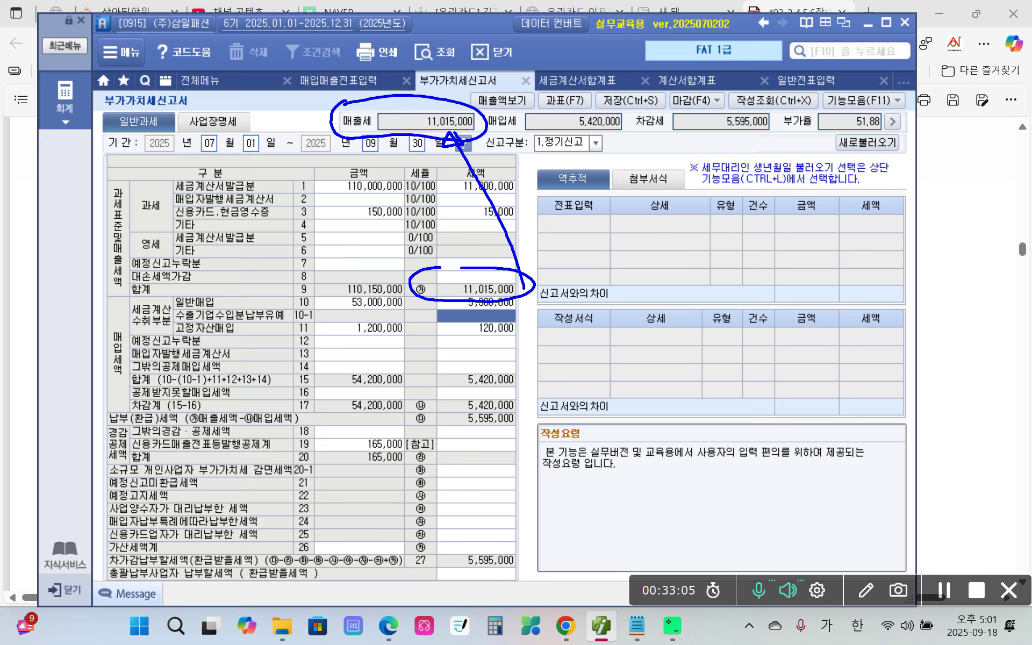
pyautogui.moveTo(412, 391)
pyautogui.mouseDown()
pyautogui.moveTo(494, 419)
pyautogui.moveTo(438, 383)
pyautogui.moveTo(397, 388)
pyautogui.mouseUp()
pyautogui.moveTo(544, 413)
pyautogui.mouseDown()
pyautogui.moveTo(591, 349)
pyautogui.moveTo(587, 137)
pyautogui.moveTo(598, 149)
pyautogui.moveTo(598, 138)
pyautogui.mouseUp()
pyautogui.moveTo(488, 100)
pyautogui.mouseDown()
pyautogui.moveTo(578, 135)
pyautogui.moveTo(538, 92)
pyautogui.moveTo(492, 99)
pyautogui.mouseUp()
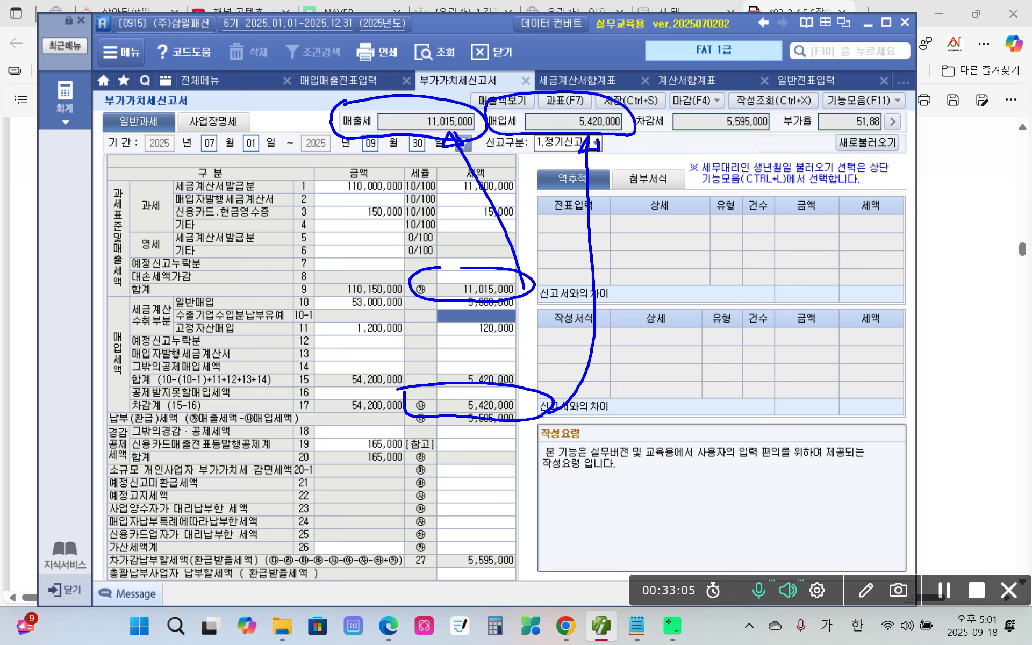
pyautogui.moveTo(406, 556)
pyautogui.mouseDown()
pyautogui.moveTo(408, 583)
pyautogui.moveTo(542, 561)
pyautogui.moveTo(410, 556)
pyautogui.mouseUp()
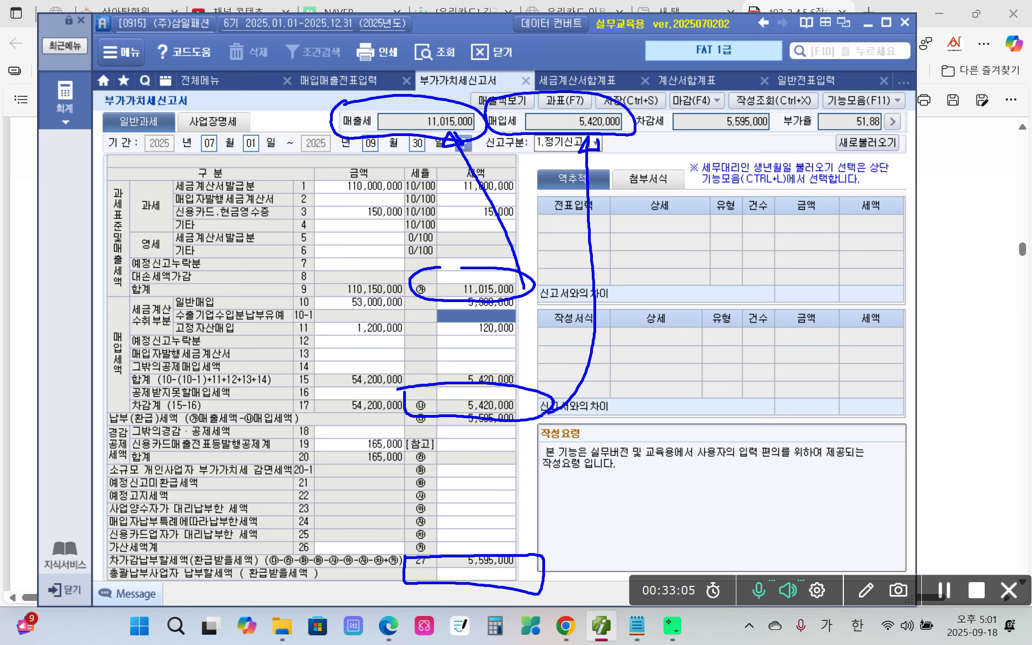
pyautogui.moveTo(545, 587)
pyautogui.mouseDown()
pyautogui.moveTo(653, 463)
pyautogui.moveTo(742, 137)
pyautogui.moveTo(724, 150)
pyautogui.moveTo(746, 138)
pyautogui.mouseUp()
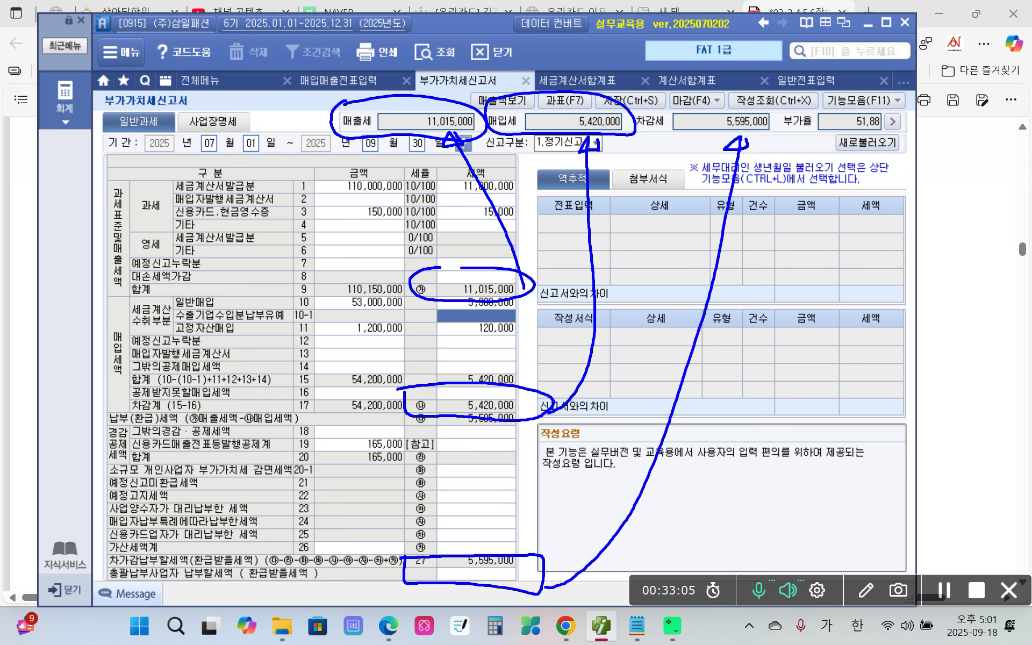
pyautogui.moveTo(672, 106)
pyautogui.mouseDown()
pyautogui.moveTo(756, 139)
pyautogui.moveTo(743, 100)
pyautogui.moveTo(665, 103)
pyautogui.mouseUp()
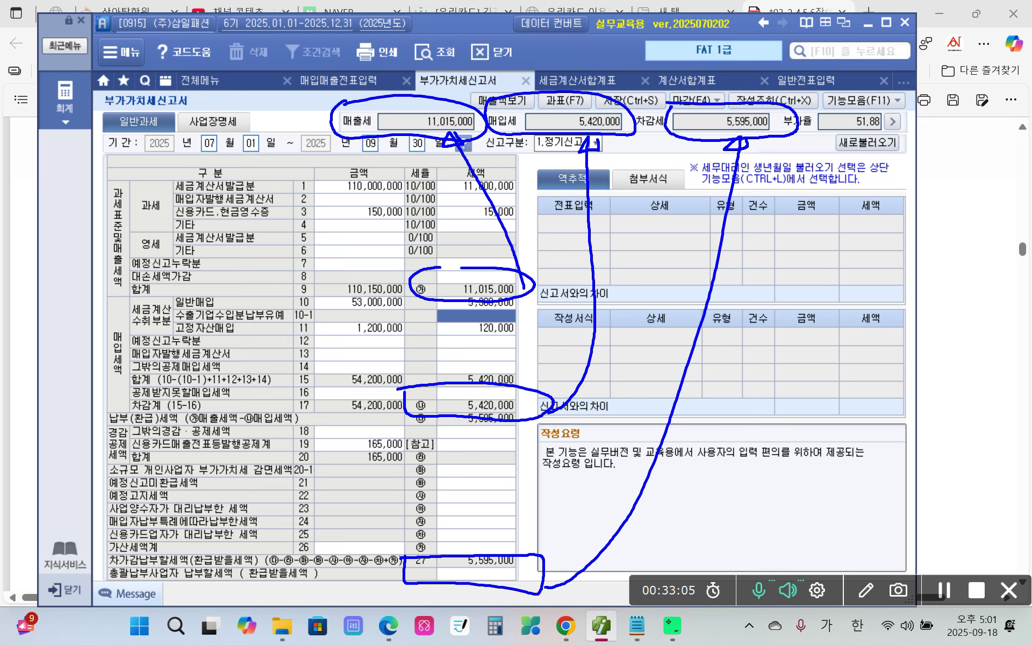
pyautogui.moveTo(293, 74)
pyautogui.mouseDown()
pyautogui.moveTo(296, 126)
pyautogui.moveTo(587, 144)
pyautogui.moveTo(816, 116)
pyautogui.moveTo(565, 97)
pyautogui.moveTo(279, 109)
pyautogui.moveTo(495, 143)
pyautogui.moveTo(800, 146)
pyautogui.mouseUp()
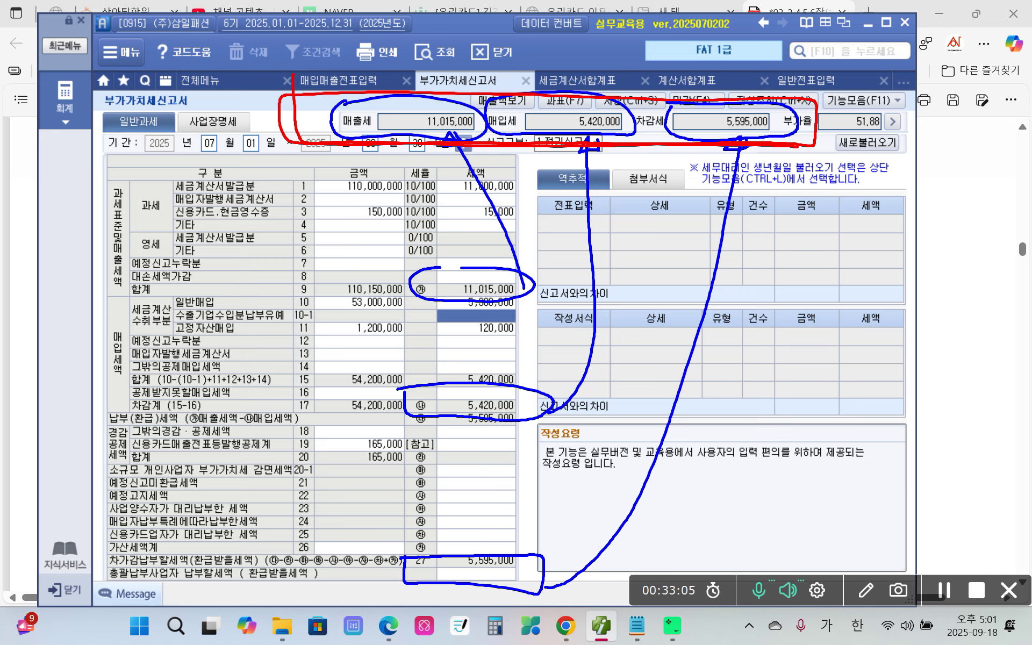
pyautogui.moveTo(412, 93)
pyautogui.mouseDown()
pyautogui.moveTo(420, 100)
pyautogui.moveTo(452, 68)
pyautogui.mouseUp()
pyautogui.moveTo(546, 95); pyautogui.dragTo(569, 89)
pyautogui.moveTo(730, 89)
pyautogui.mouseDown()
pyautogui.moveTo(735, 112)
pyautogui.moveTo(761, 89)
pyautogui.mouseUp()
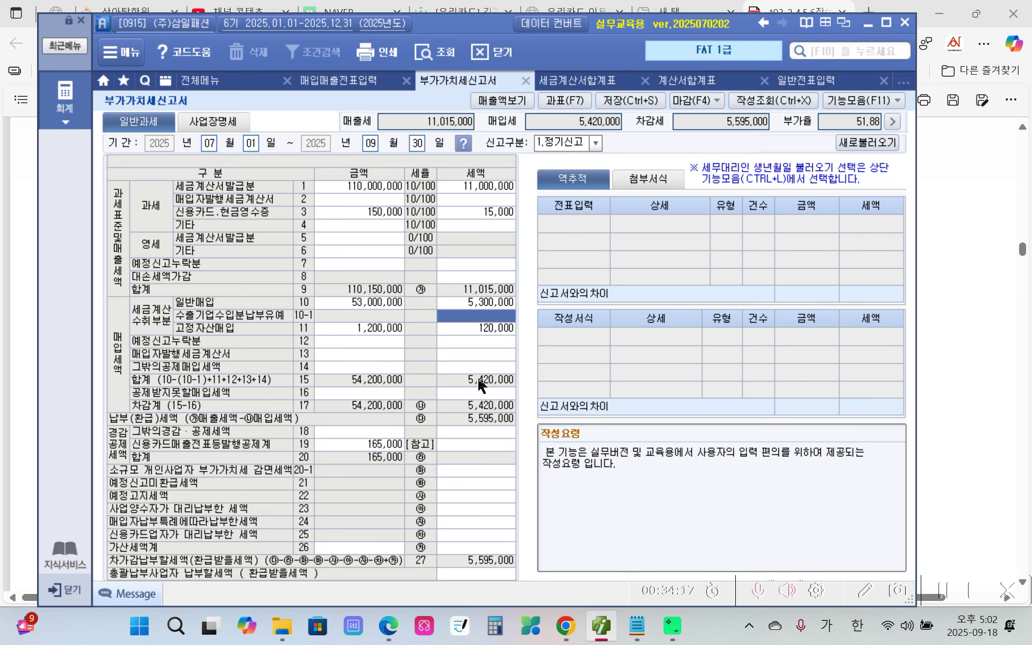
# Load the 세금계산서합계표 tax invoice summary for July–September.
pyautogui.click(63, 101)
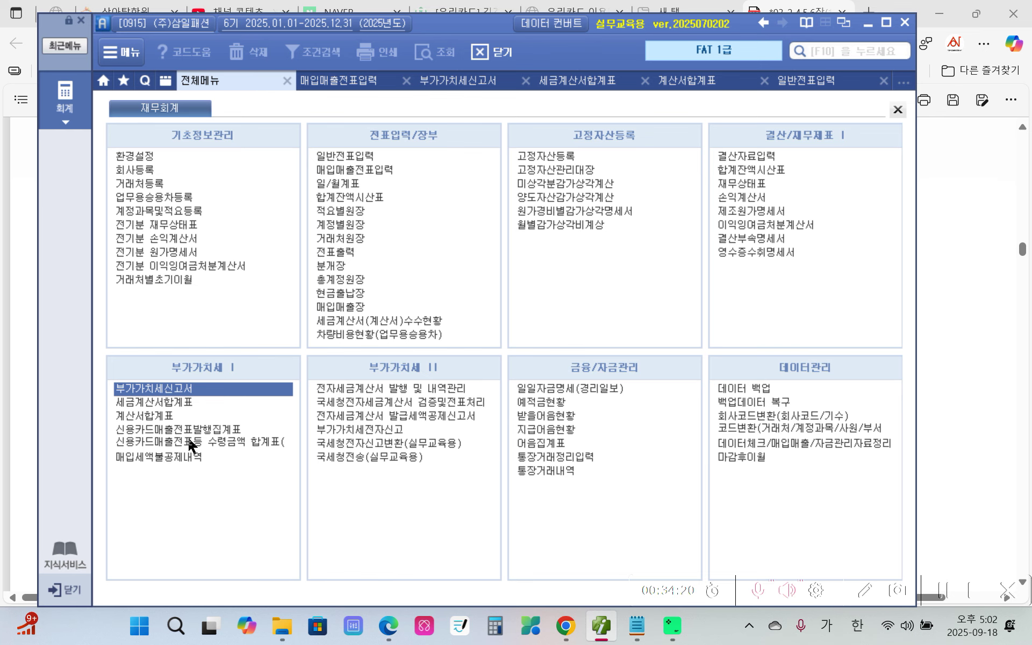
pyautogui.click(185, 401)
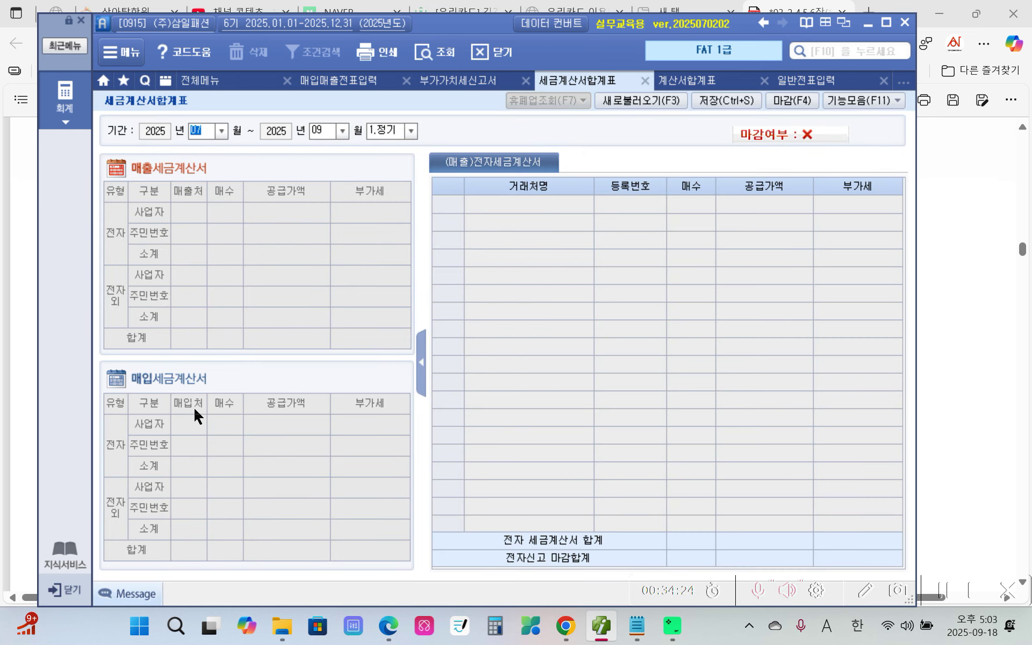
pyautogui.press('Return')
pyautogui.press('Return')
pyautogui.press('Return')
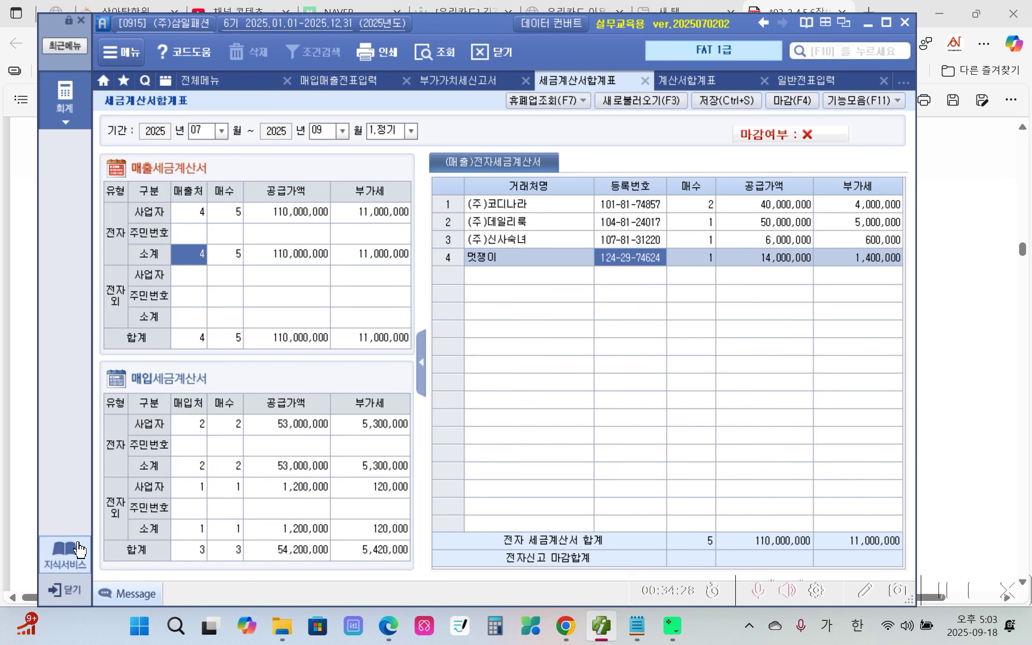
# Compare the two electronic purchase invoices with the non-electronic one, totalling 3 purchase invoices.
pyautogui.click(199, 427)
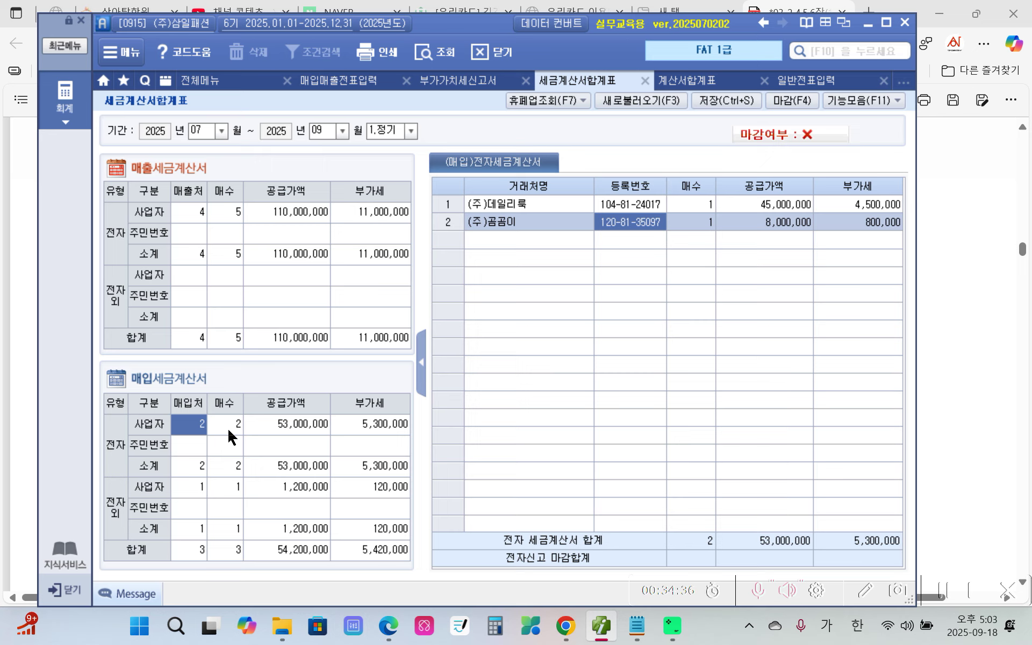
pyautogui.click(240, 494)
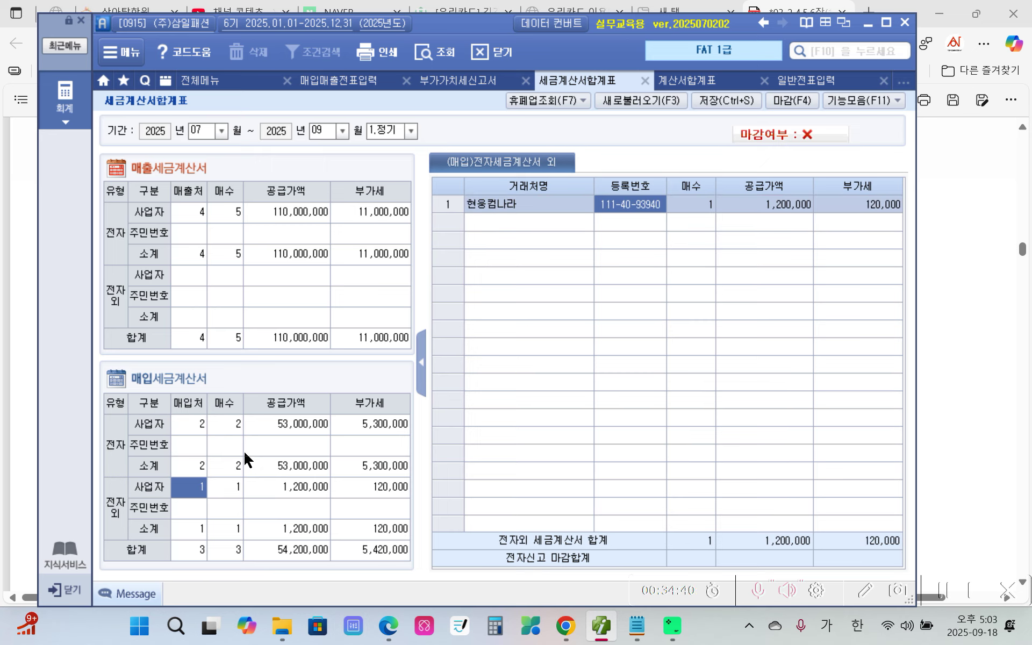
pyautogui.click(240, 427)
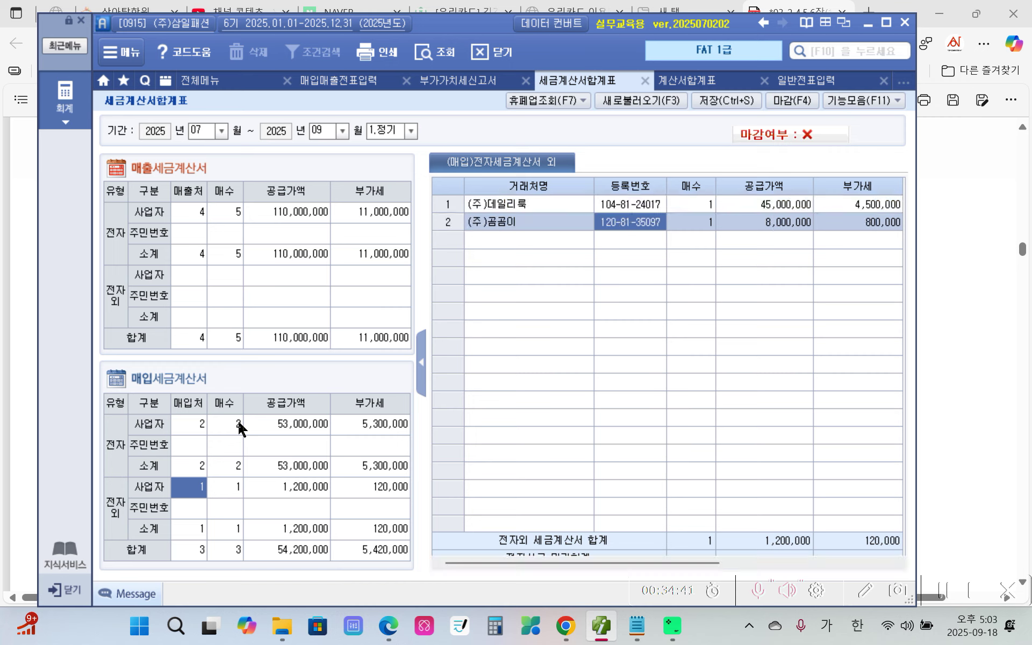
pyautogui.click(226, 491)
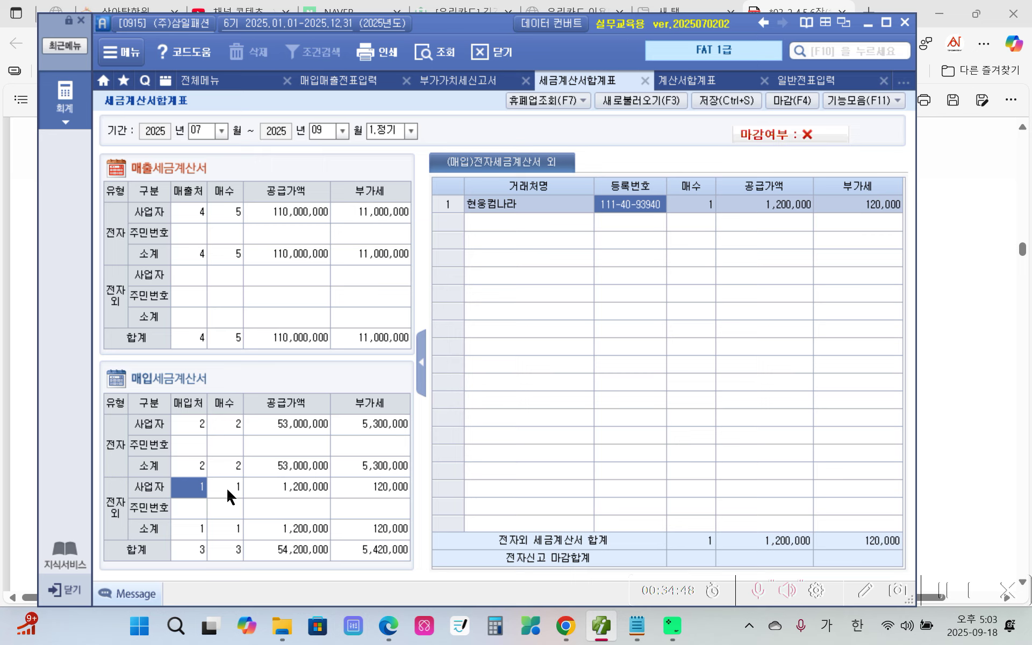
pyautogui.click(242, 424)
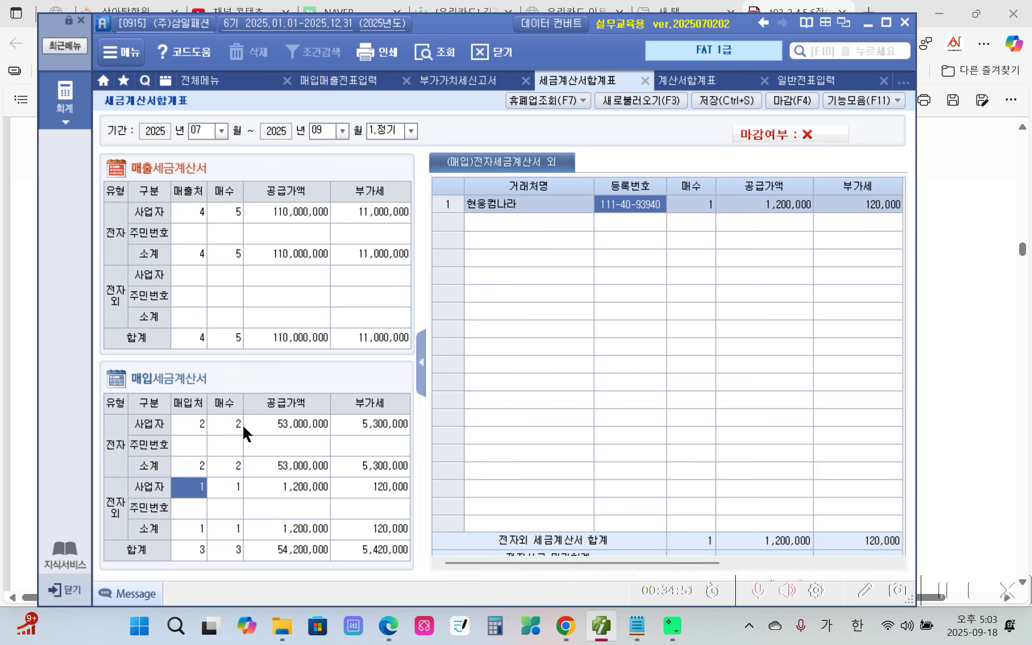
pyautogui.click(245, 505)
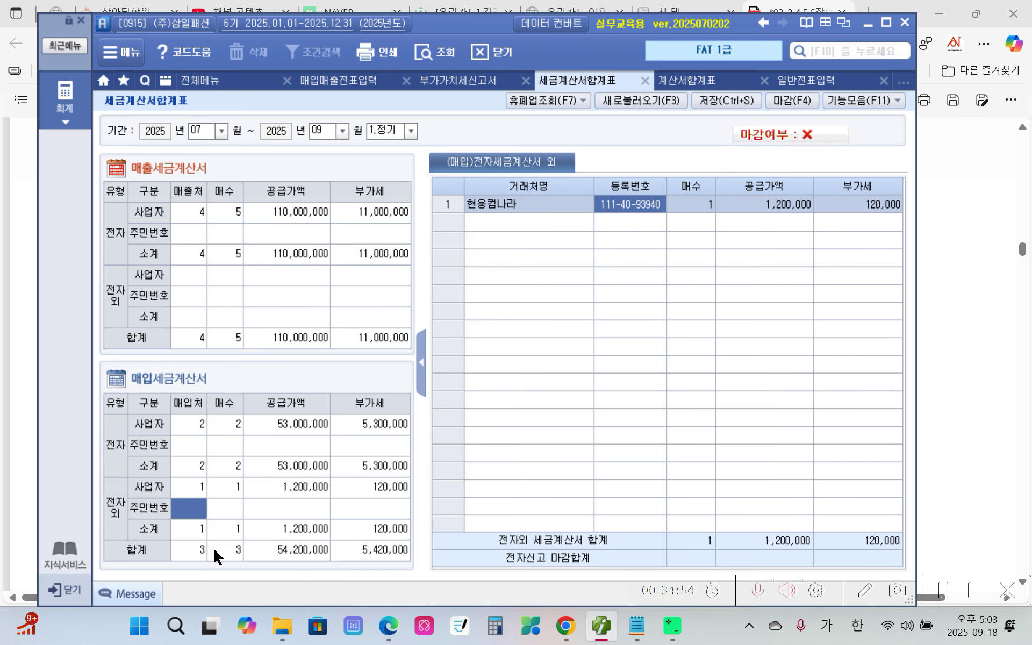
pyautogui.click(228, 553)
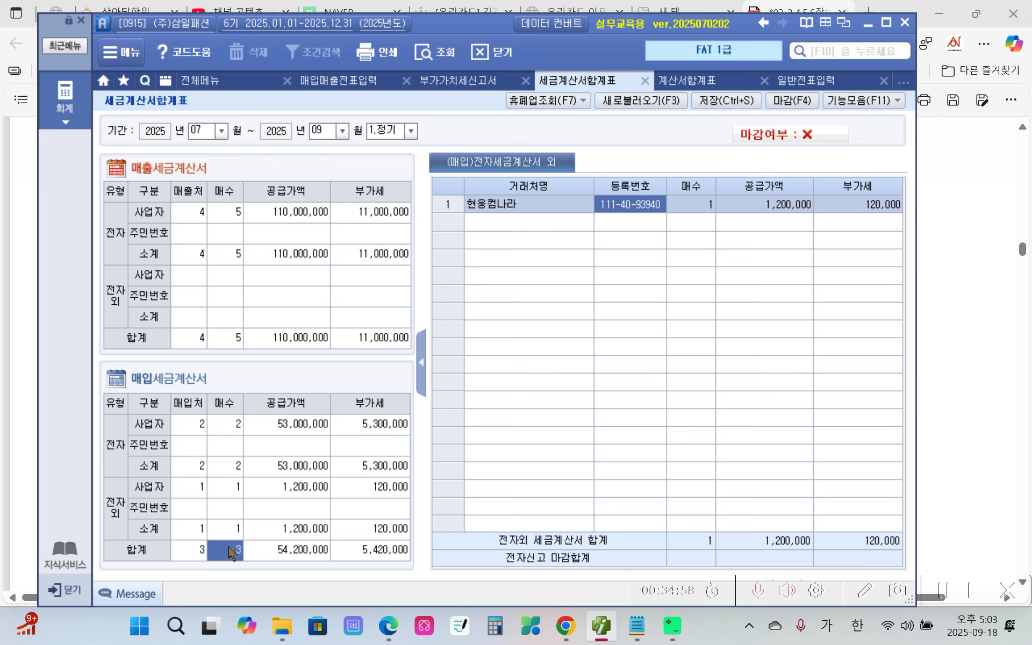
# Check the non-electronic invoice from 현웅컴나라 against the electronic ones, then close the summary.
pyautogui.click(239, 488)
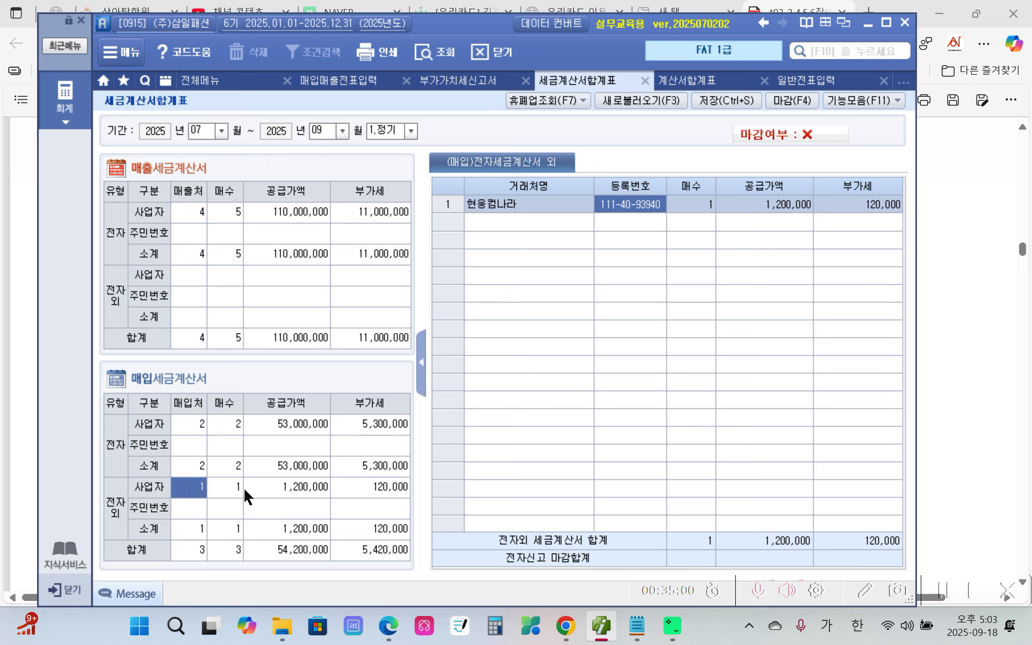
pyautogui.click(228, 426)
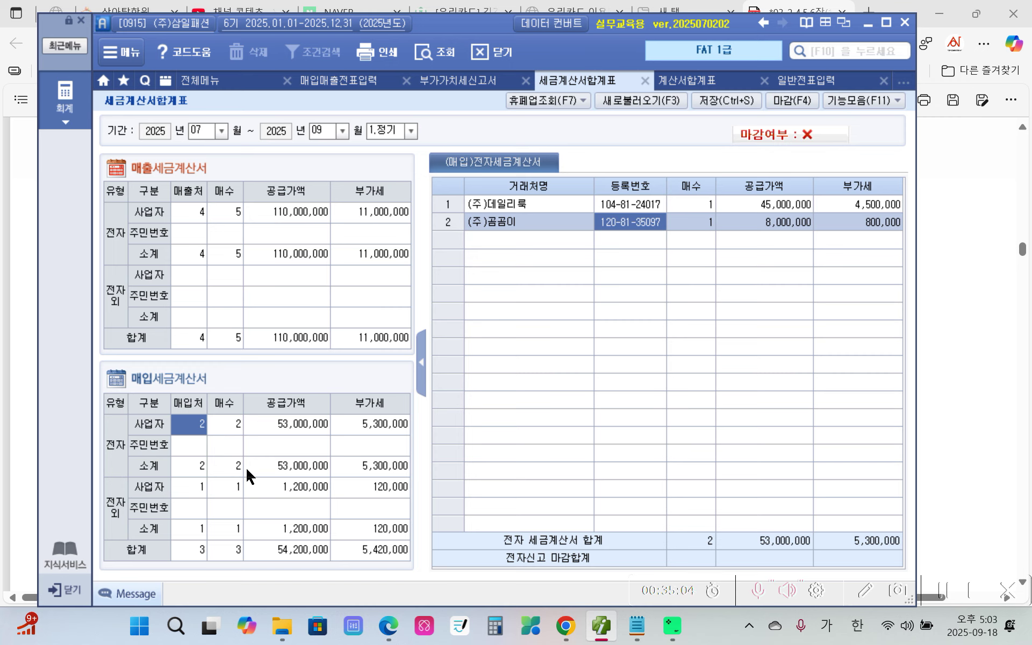
pyautogui.moveTo(551, 171)
pyautogui.mouseDown()
pyautogui.moveTo(475, 195)
pyautogui.moveTo(761, 229)
pyautogui.moveTo(471, 202)
pyautogui.mouseUp()
pyautogui.click(198, 489)
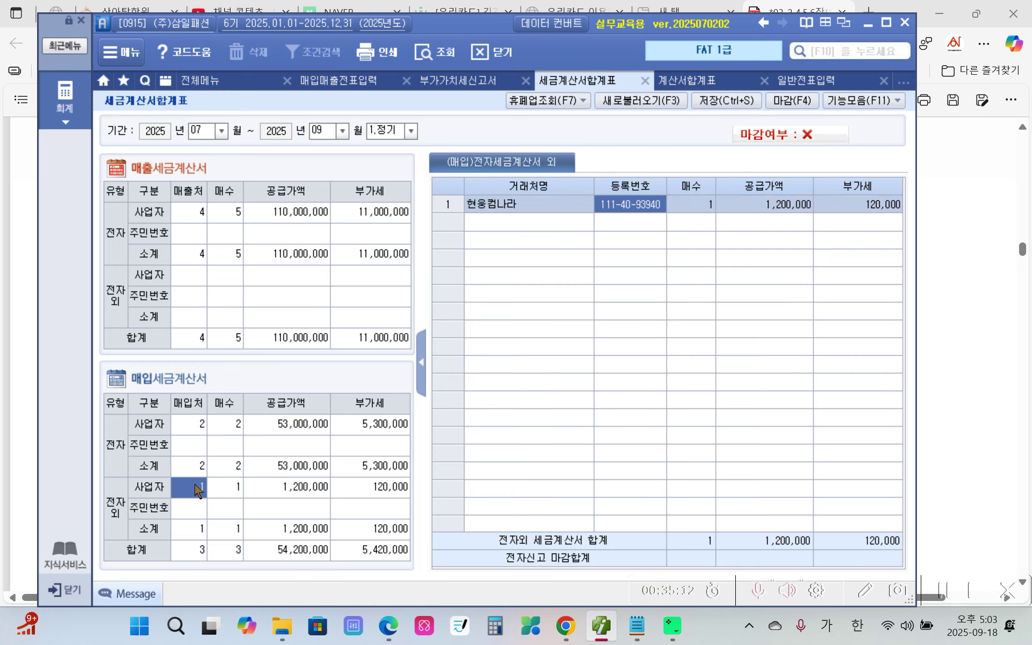
pyautogui.moveTo(616, 168)
pyautogui.mouseDown()
pyautogui.moveTo(642, 257)
pyautogui.moveTo(555, 183)
pyautogui.mouseUp()
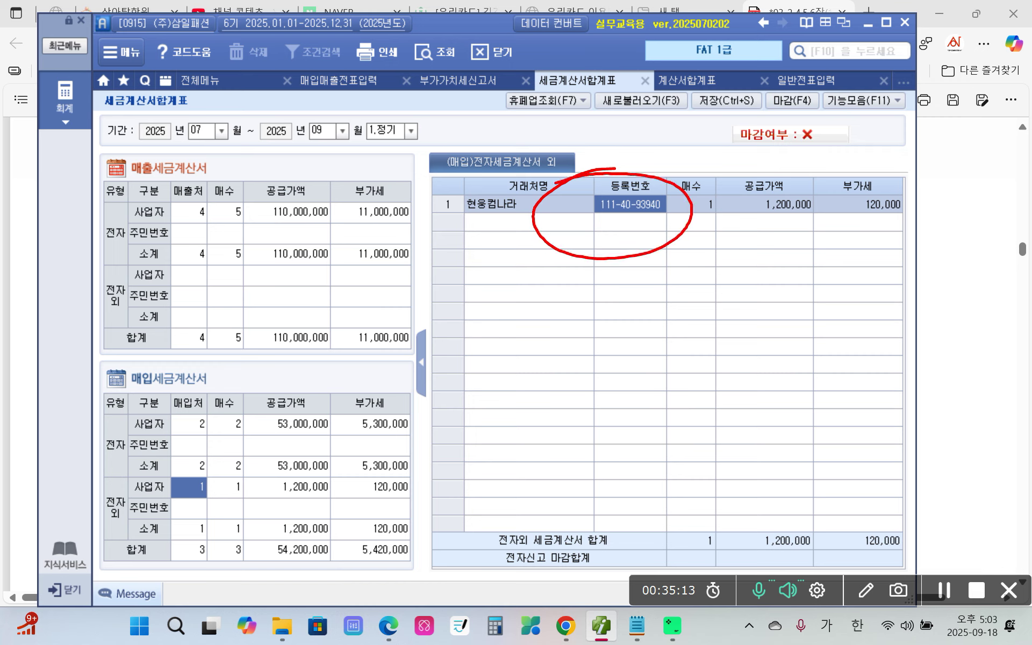
pyautogui.click(198, 489)
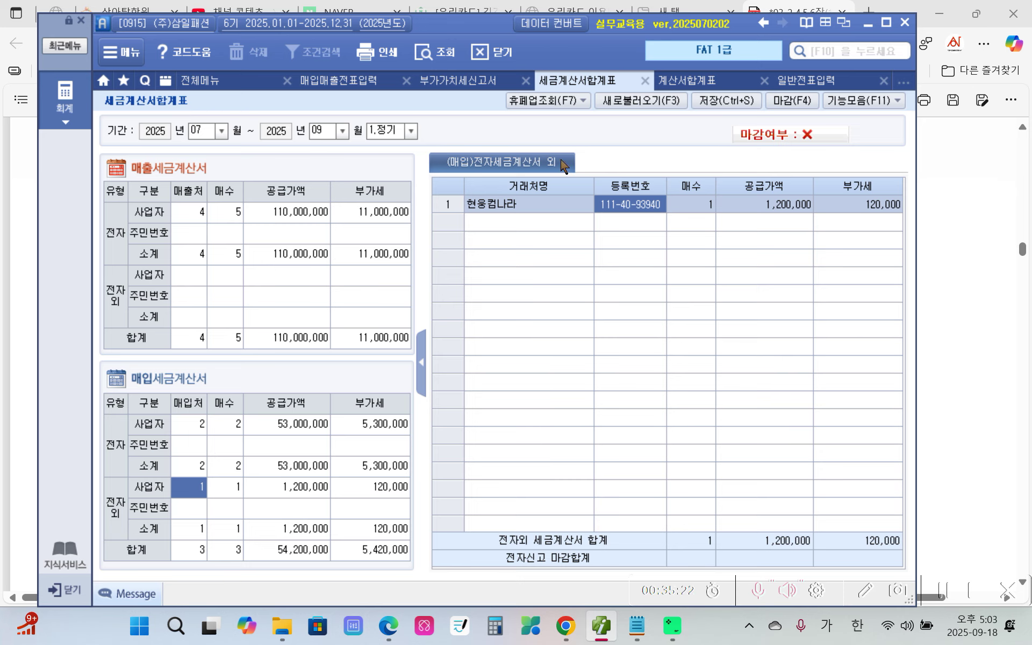
pyautogui.click(645, 81)
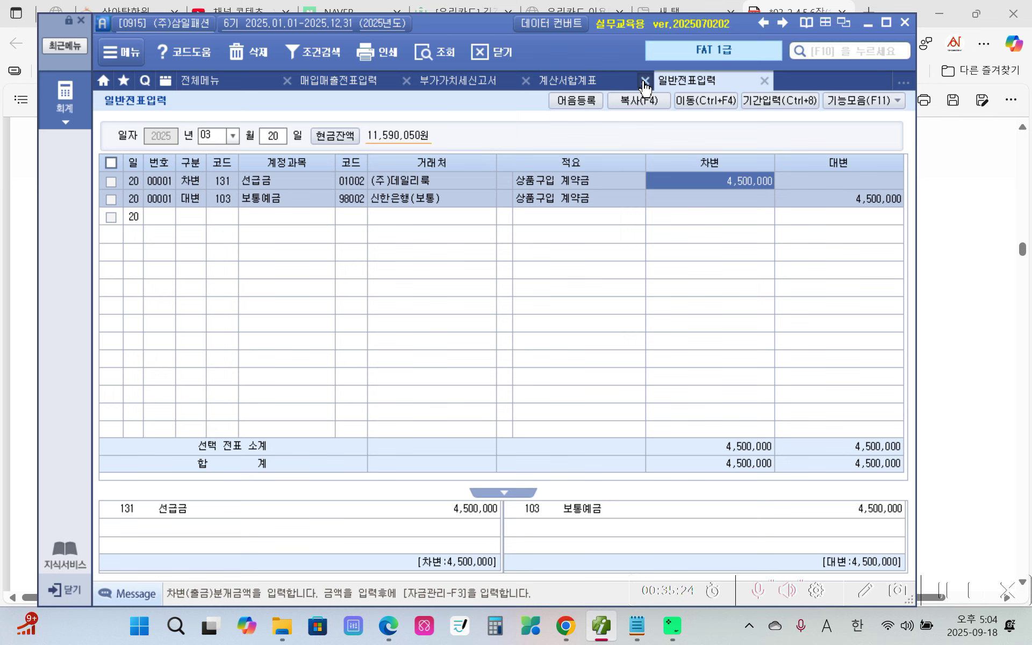
# Close the general journal and invoice summary screens without saving the VAT return.
pyautogui.click(764, 80)
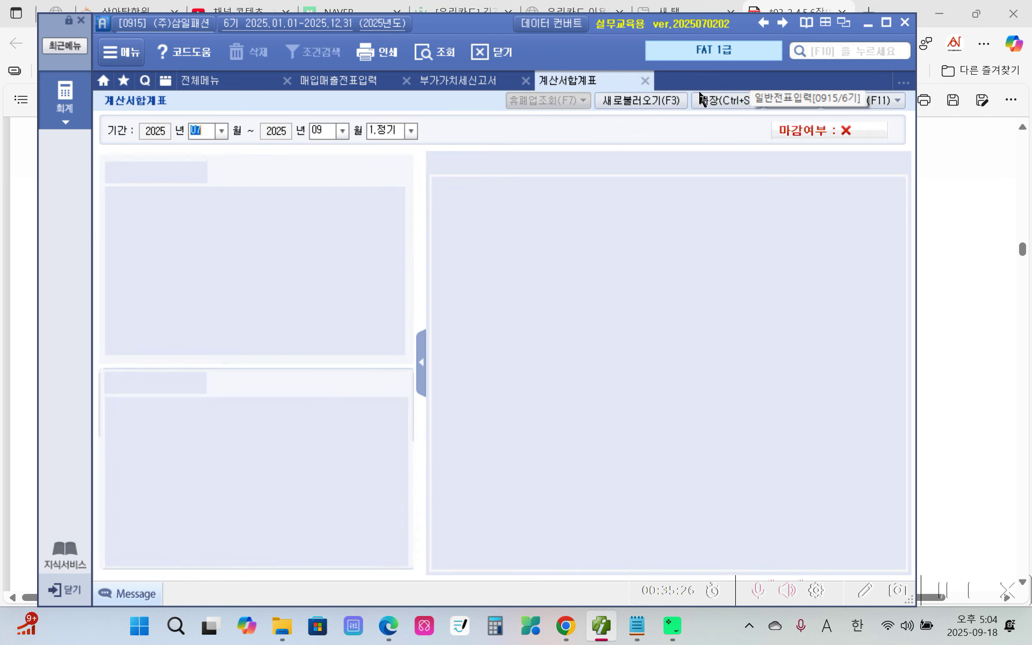
pyautogui.click(645, 81)
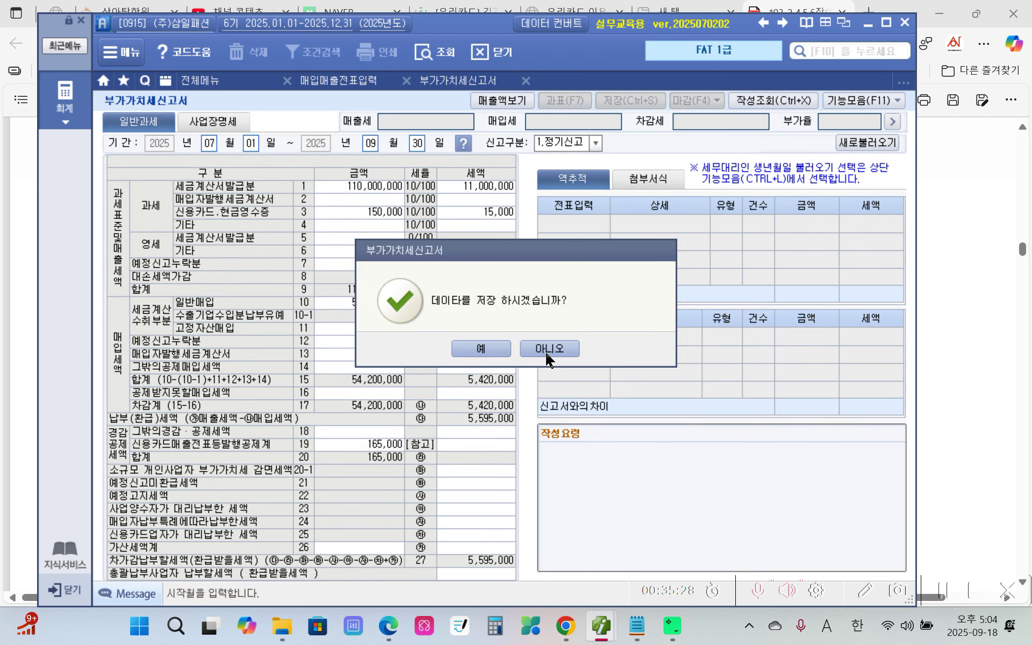
pyautogui.click(548, 349)
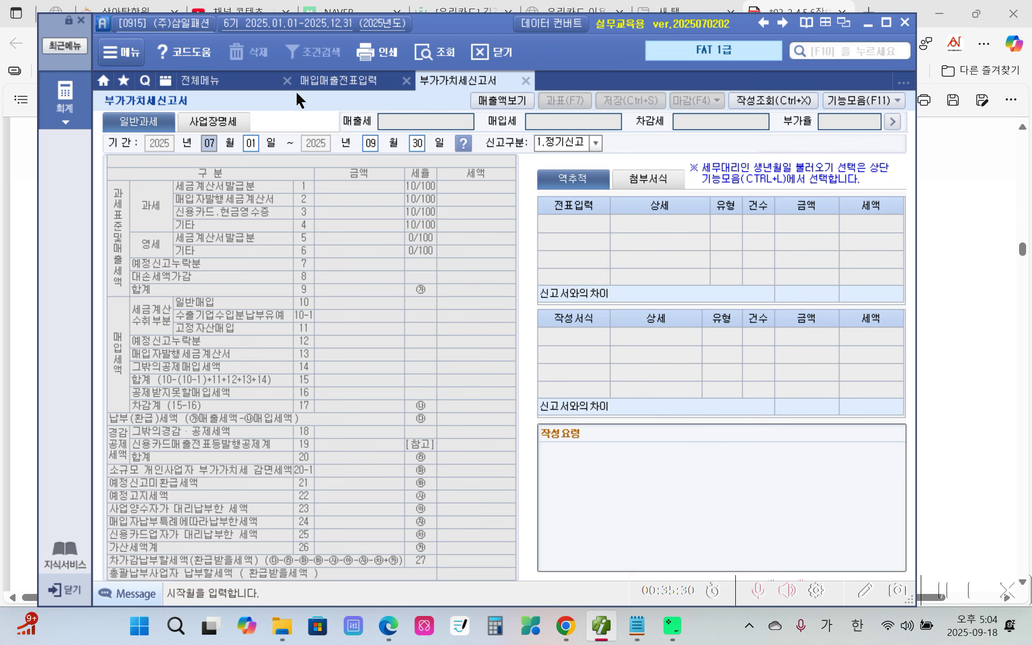
# Switch to 매입매출전표입력 showing the September 15 computer purchase, then bring the workbook PDF forward.
pyautogui.click(319, 81)
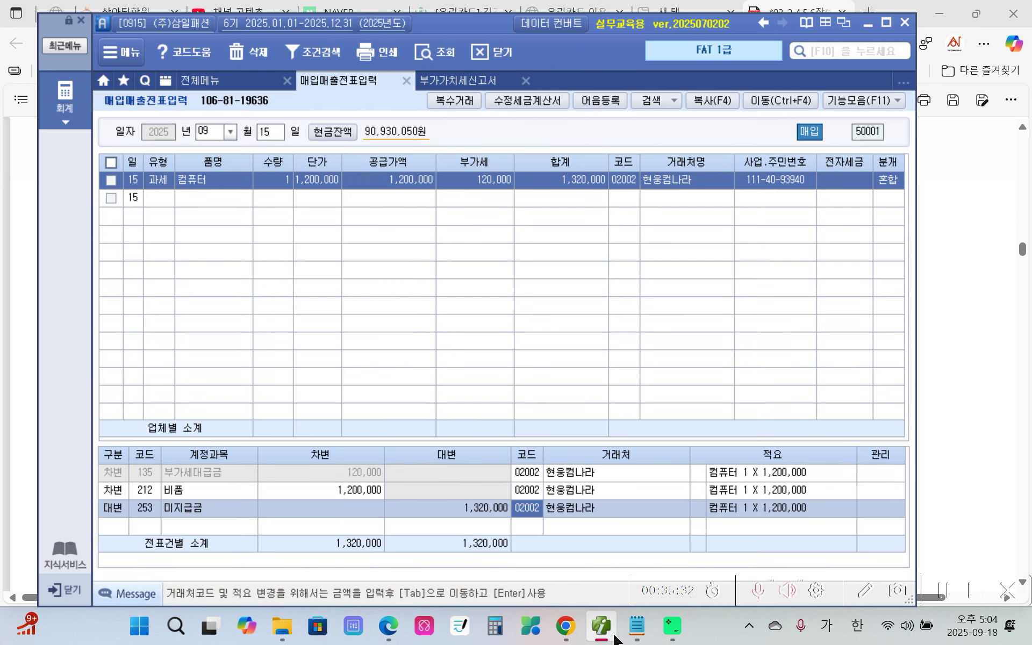
pyautogui.moveTo(592, 637)
pyautogui.moveTo(389, 627)
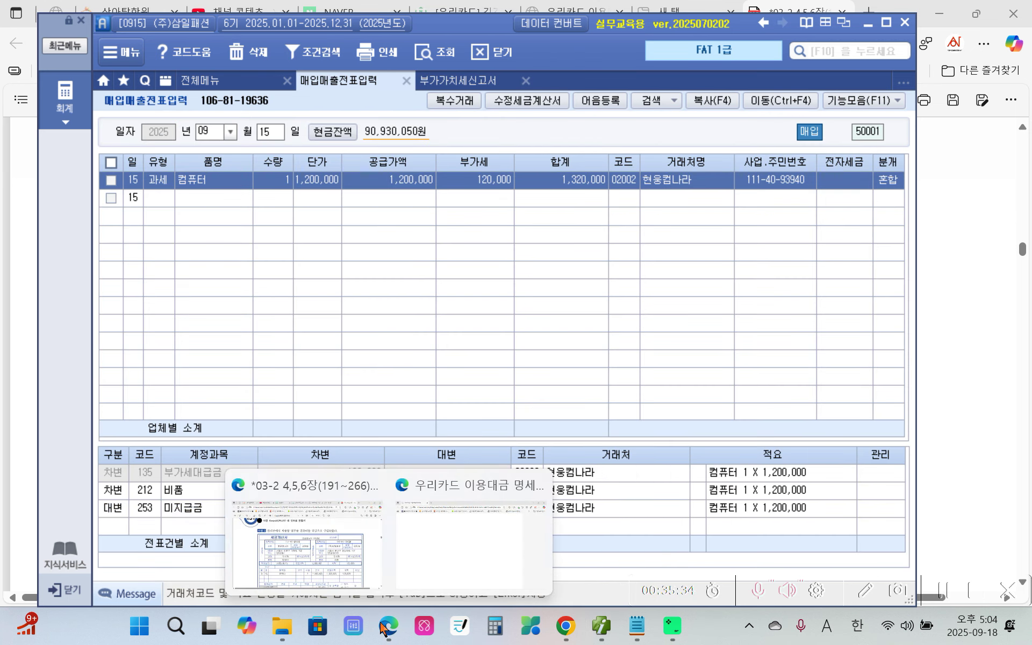
pyautogui.click(324, 566)
# Scroll the workbook PDF down to task 수행 4 on page 20 and its computer asset table.
pyautogui.scroll(-5, 302, 416)
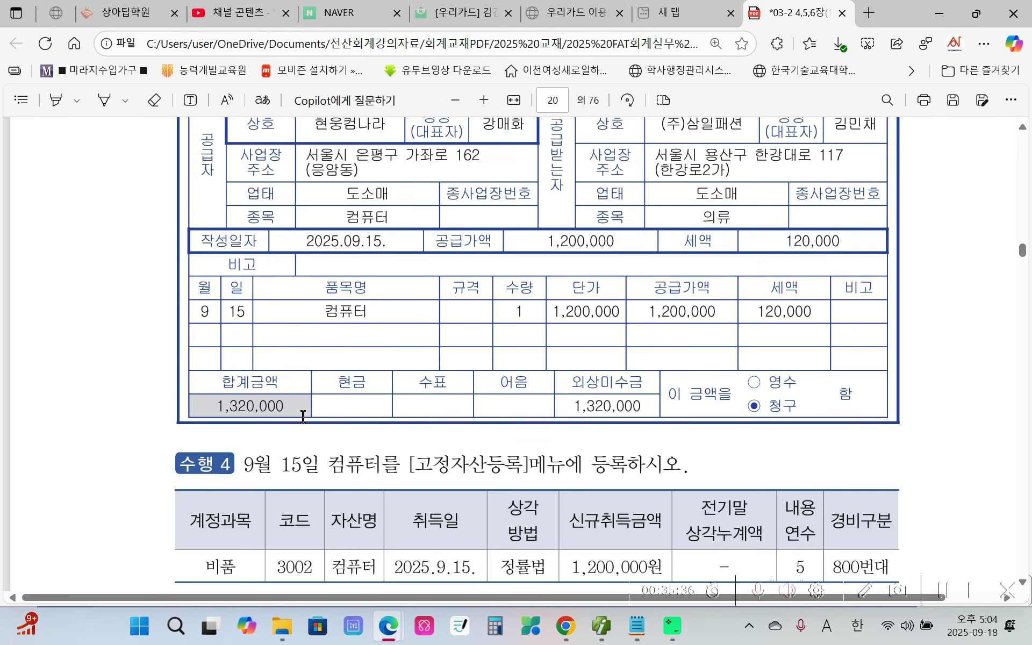
pyautogui.scroll(-2, 302, 417)
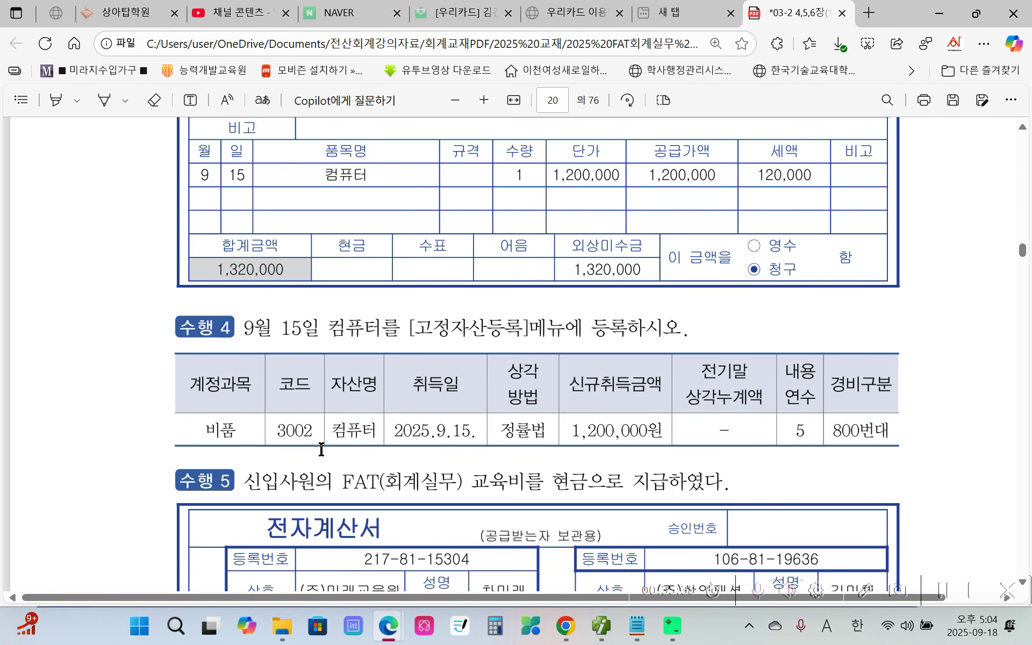